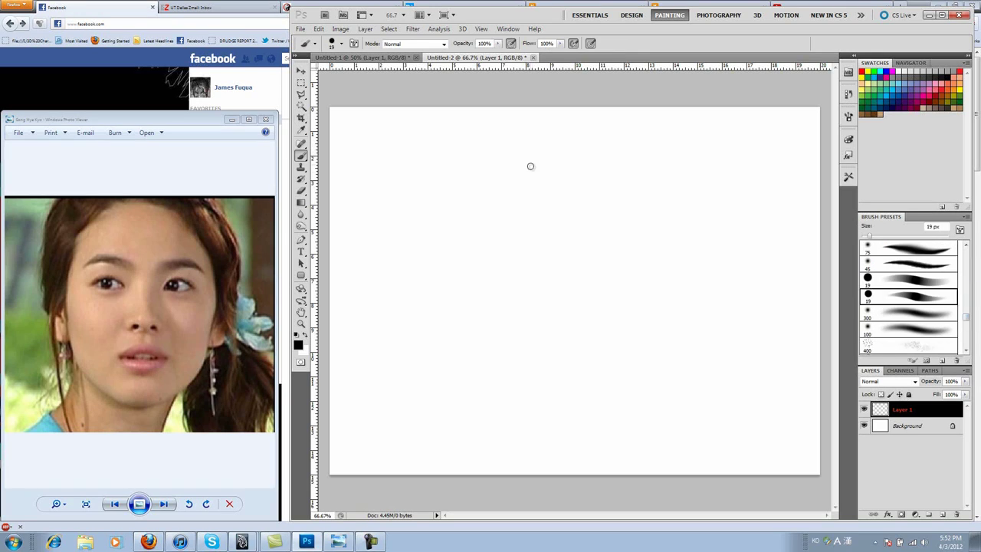
- Sketch the face outline, sides and chin in thin 2 px strokes
{"action": "left_click_drag", "start_coordinate": [502, 124], "coordinate": [659, 407]}
{"action": "left_click_drag", "start_coordinate": [725, 127], "coordinate": [675, 402]}
{"action": "left_click_drag", "start_coordinate": [720, 345], "coordinate": [516, 333]}
{"action": "left_click_drag", "start_coordinate": [552, 154], "coordinate": [506, 383]}
{"action": "left_click_drag", "start_coordinate": [690, 119], "coordinate": [744, 353]}
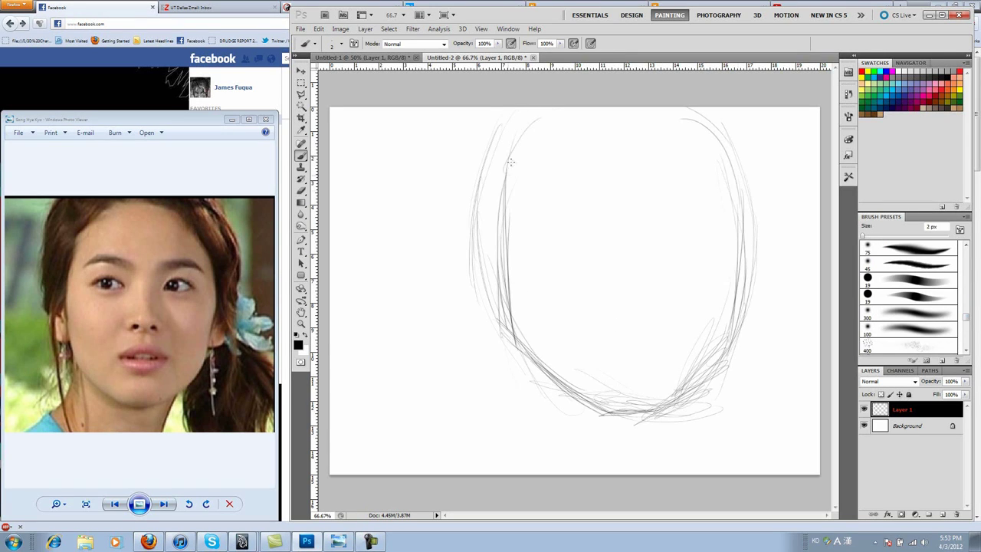
{"action": "left_click_drag", "start_coordinate": [490, 111], "coordinate": [467, 268]}
{"action": "left_click_drag", "start_coordinate": [548, 111], "coordinate": [510, 176]}
{"action": "mouse_move", "coordinate": [483, 253]}
{"action": "left_mouse_down"}
{"action": "mouse_move", "coordinate": [660, 414]}
{"action": "mouse_move", "coordinate": [742, 240]}
{"action": "mouse_move", "coordinate": [732, 111]}
{"action": "left_mouse_up"}
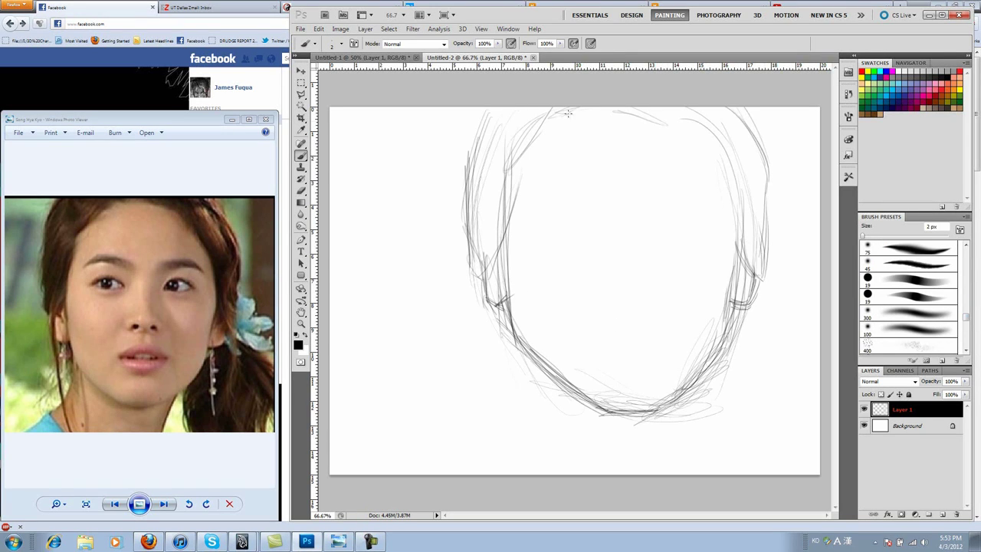
- Sketch the top of the head and the neck lines
{"action": "left_click_drag", "start_coordinate": [613, 111], "coordinate": [732, 227]}
{"action": "left_click_drag", "start_coordinate": [479, 253], "coordinate": [521, 444]}
{"action": "left_click_drag", "start_coordinate": [513, 337], "coordinate": [433, 453]}
{"action": "left_click_drag", "start_coordinate": [694, 379], "coordinate": [656, 460]}
{"action": "mouse_move", "coordinate": [523, 334]}
{"action": "left_mouse_down"}
{"action": "mouse_move", "coordinate": [495, 406]}
{"action": "mouse_move", "coordinate": [446, 451]}
{"action": "left_mouse_up"}
- Draw horizontal guide lines for the brows, eyes, nose and lips
{"action": "left_click_drag", "start_coordinate": [521, 209], "coordinate": [690, 202]}
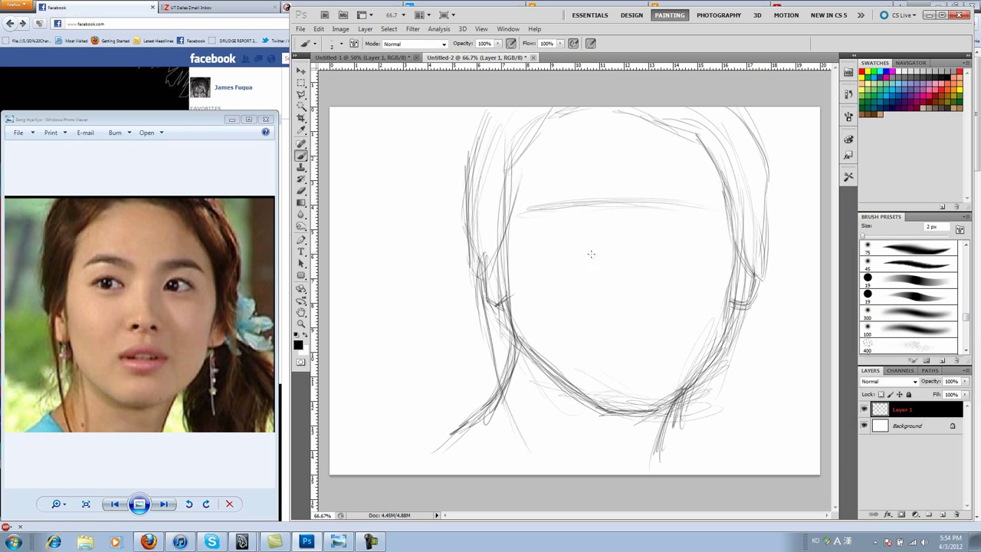
{"action": "left_click_drag", "start_coordinate": [517, 236], "coordinate": [732, 229]}
{"action": "left_click_drag", "start_coordinate": [590, 293], "coordinate": [664, 289]}
{"action": "left_click_drag", "start_coordinate": [595, 339], "coordinate": [675, 345]}
{"action": "left_click_drag", "start_coordinate": [592, 351], "coordinate": [672, 355]}
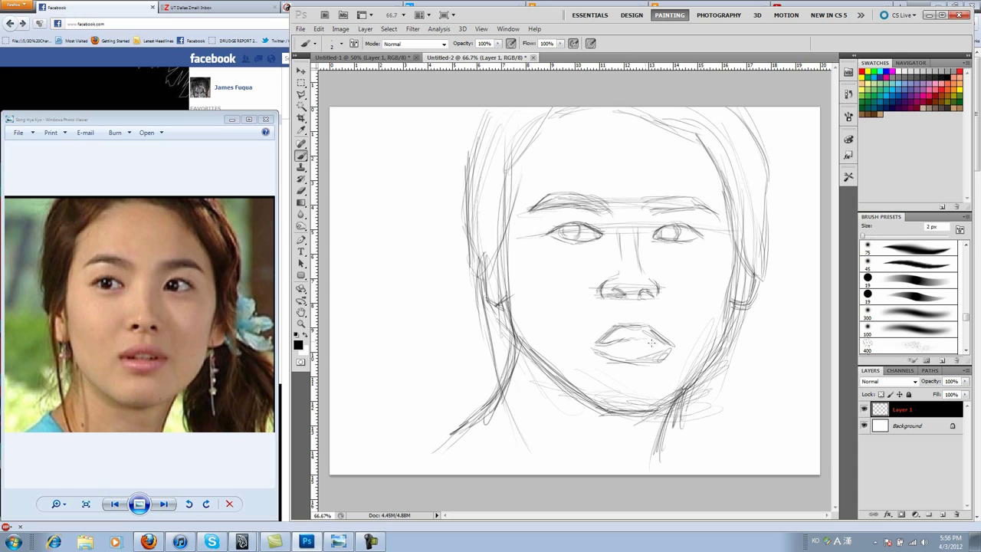
- Darken the jaw lines, mark under the nose and add strokes at the right and bottom
{"action": "left_click_drag", "start_coordinate": [629, 303], "coordinate": [629, 318]}
{"action": "left_click_drag", "start_coordinate": [727, 318], "coordinate": [667, 407]}
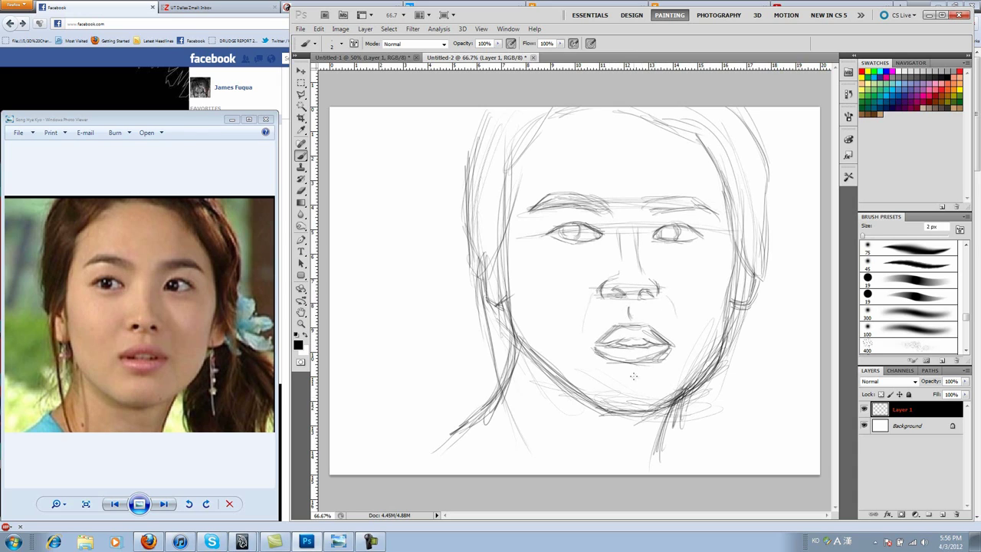
{"action": "left_click_drag", "start_coordinate": [598, 407], "coordinate": [510, 291]}
{"action": "left_click_drag", "start_coordinate": [583, 298], "coordinate": [601, 281]}
{"action": "left_click_drag", "start_coordinate": [763, 306], "coordinate": [816, 351]}
{"action": "left_click_drag", "start_coordinate": [707, 391], "coordinate": [694, 463]}
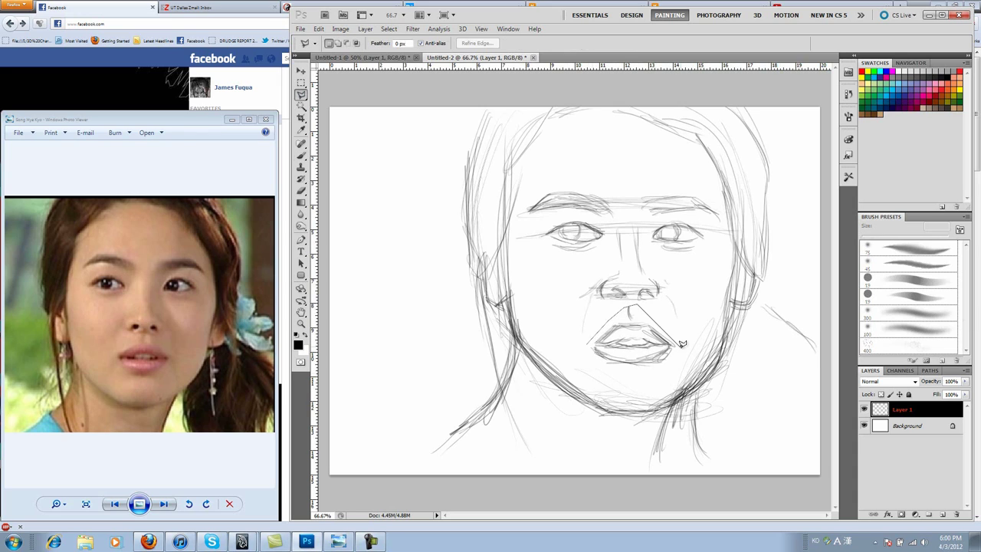
- Select the area around the mouth, then redo the selection around the jaw
{"action": "left_click", "coordinate": [302, 94]}
{"action": "left_click_drag", "start_coordinate": [613, 227], "coordinate": [595, 310]}
{"action": "left_click", "coordinate": [302, 70]}
{"action": "left_click", "coordinate": [301, 94]}
{"action": "left_click", "coordinate": [647, 226]}
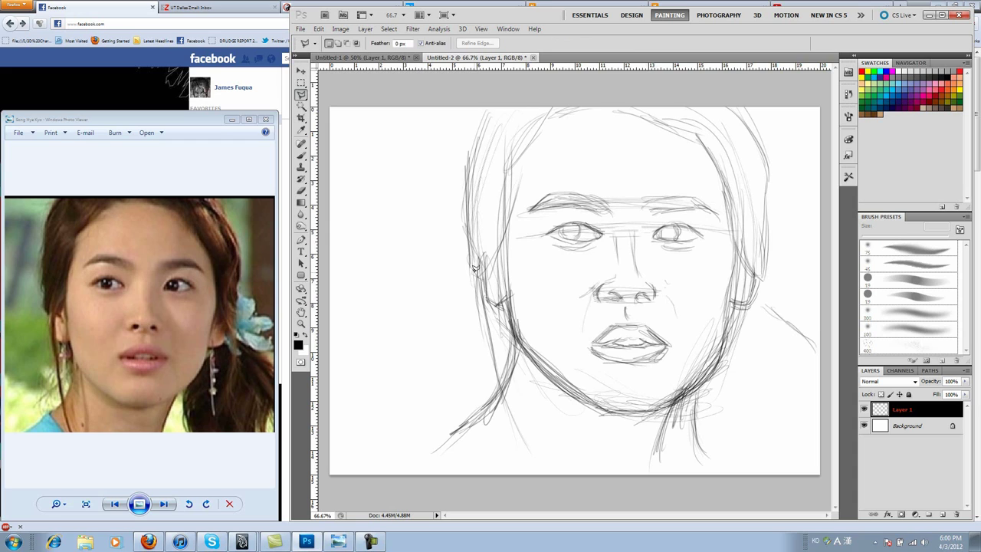
{"action": "left_click_drag", "start_coordinate": [474, 268], "coordinate": [475, 272]}
- Reshape the selected jaw area with Free Transform, then deselect and return to the 2 px brush
{"action": "key", "text": "ctrl+t"}
{"action": "key", "text": "Return"}
{"action": "left_click_drag", "start_coordinate": [756, 353], "coordinate": [626, 427]}
{"action": "key", "text": "ctrl+d"}
{"action": "key", "text": "b"}
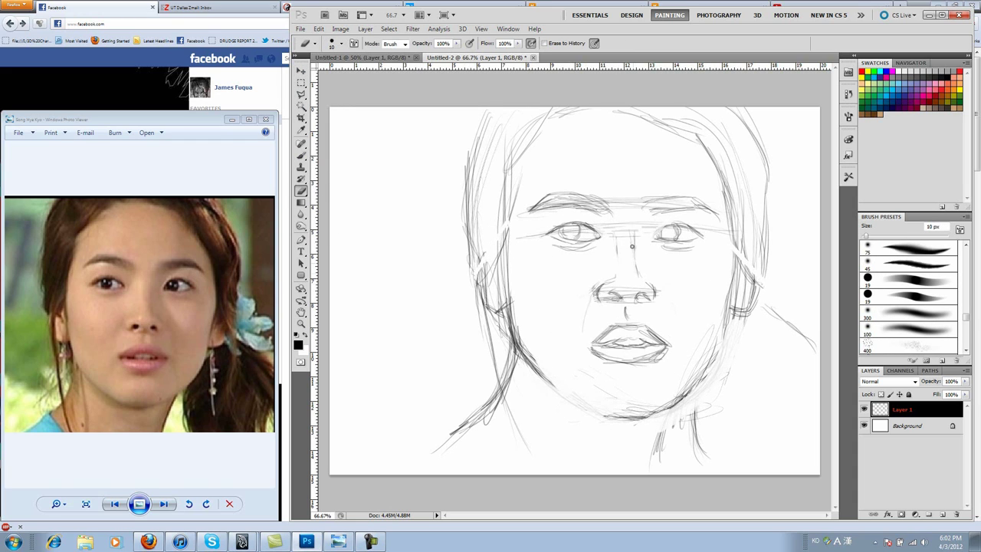
{"action": "left_click", "coordinate": [301, 156]}
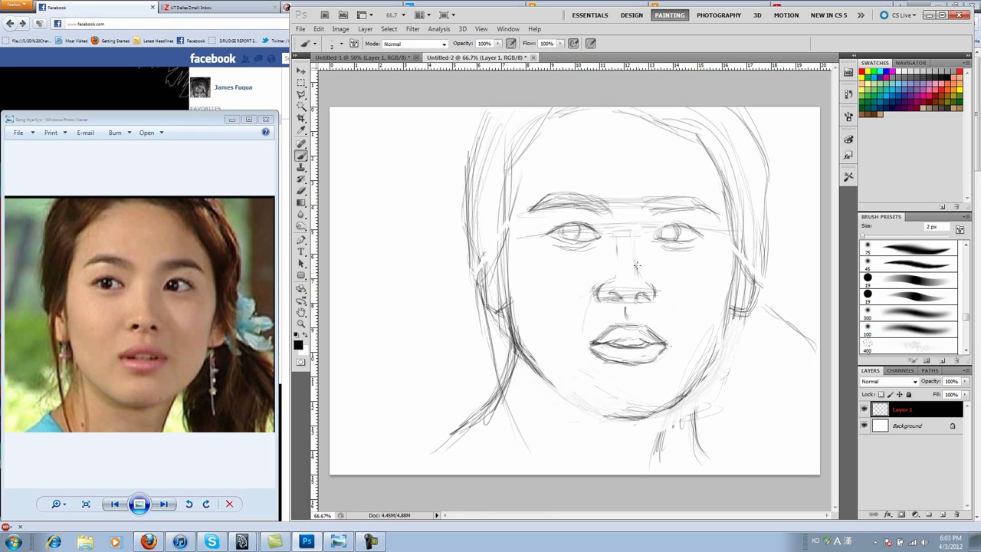
- Draw the nose bridge and a darker jawline
{"action": "left_click_drag", "start_coordinate": [637, 265], "coordinate": [638, 236]}
{"action": "mouse_move", "coordinate": [617, 239]}
{"action": "left_mouse_down"}
{"action": "mouse_move", "coordinate": [618, 270]}
{"action": "mouse_move", "coordinate": [599, 300]}
{"action": "left_mouse_up"}
{"action": "left_click_drag", "start_coordinate": [728, 310], "coordinate": [635, 418]}
{"action": "left_click_drag", "start_coordinate": [512, 337], "coordinate": [634, 418]}
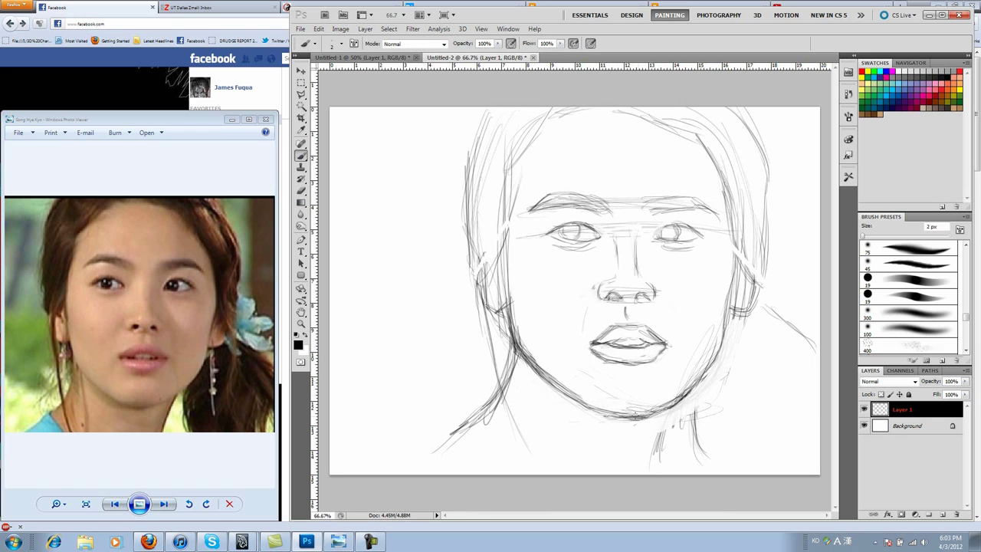
- Darken the cheek, hair outlines and neck lines on both sides
{"action": "left_click_drag", "start_coordinate": [505, 253], "coordinate": [542, 383]}
{"action": "left_click_drag", "start_coordinate": [502, 108], "coordinate": [471, 268]}
{"action": "left_click_drag", "start_coordinate": [718, 108], "coordinate": [763, 280]}
{"action": "left_click_drag", "start_coordinate": [668, 414], "coordinate": [652, 472]}
{"action": "left_click_drag", "start_coordinate": [689, 395], "coordinate": [702, 474]}
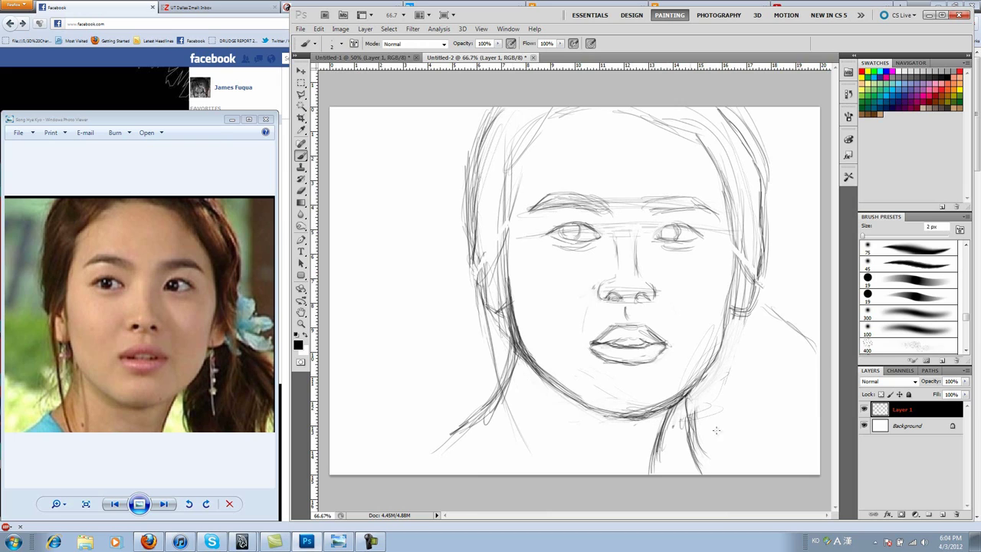
{"action": "left_click_drag", "start_coordinate": [764, 246], "coordinate": [750, 427]}
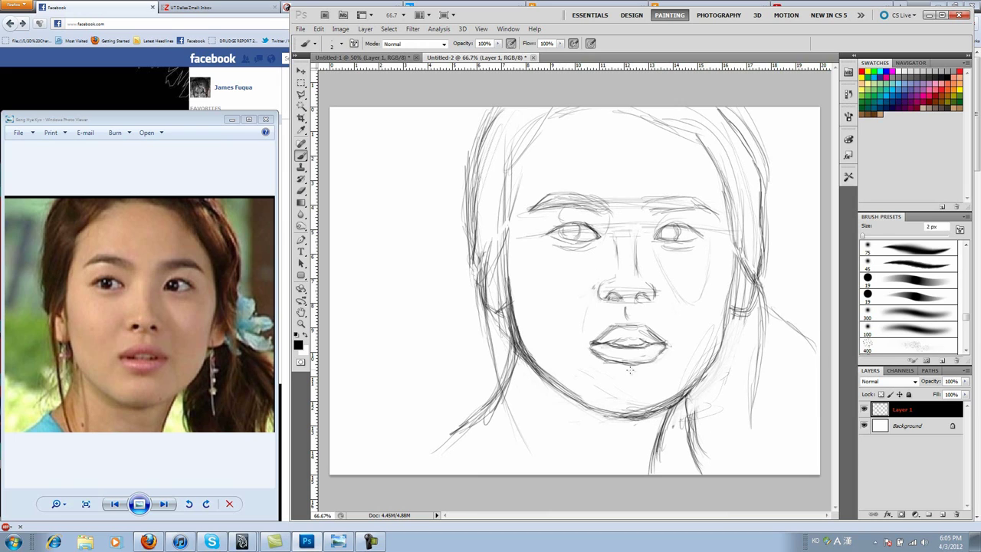
- Lasso the mouth and nose areas so the nose can be moved and resized
{"action": "key", "text": "l"}
{"action": "left_click_drag", "start_coordinate": [658, 236], "coordinate": [661, 230]}
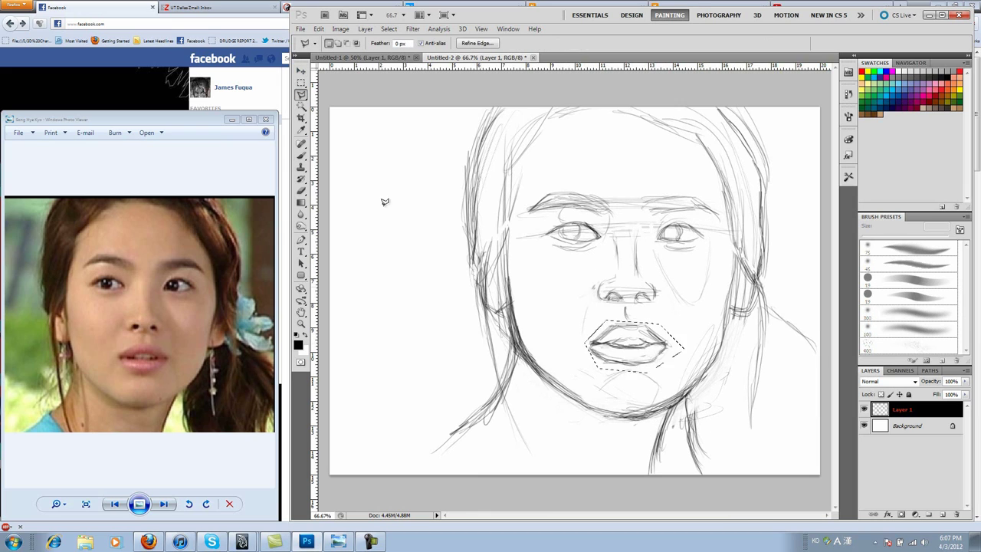
{"action": "left_click_drag", "start_coordinate": [599, 230], "coordinate": [599, 308]}
{"action": "key", "text": "v"}
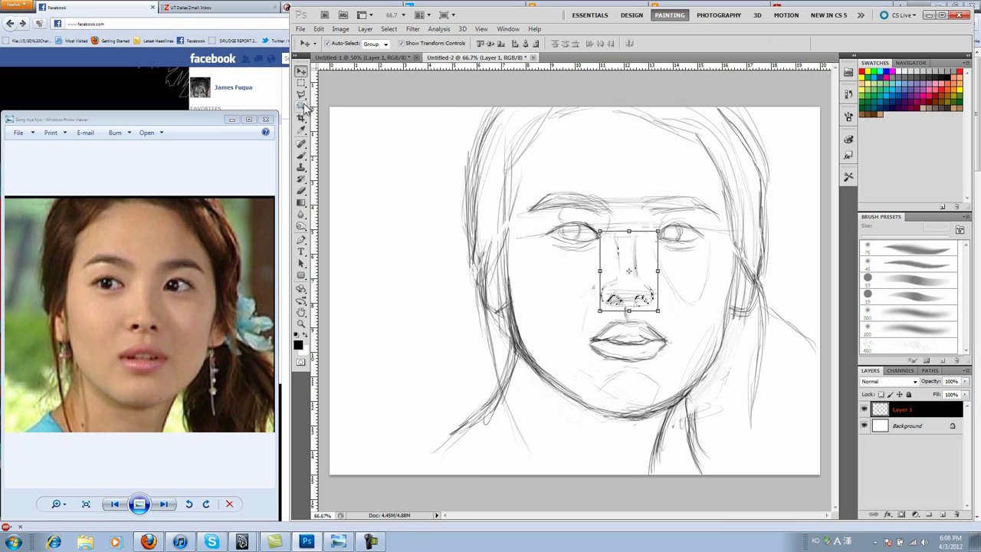
- Apply the nose adjustment, deselect, and redraw the left and right jaw and chin lines
{"action": "left_click", "coordinate": [304, 107]}
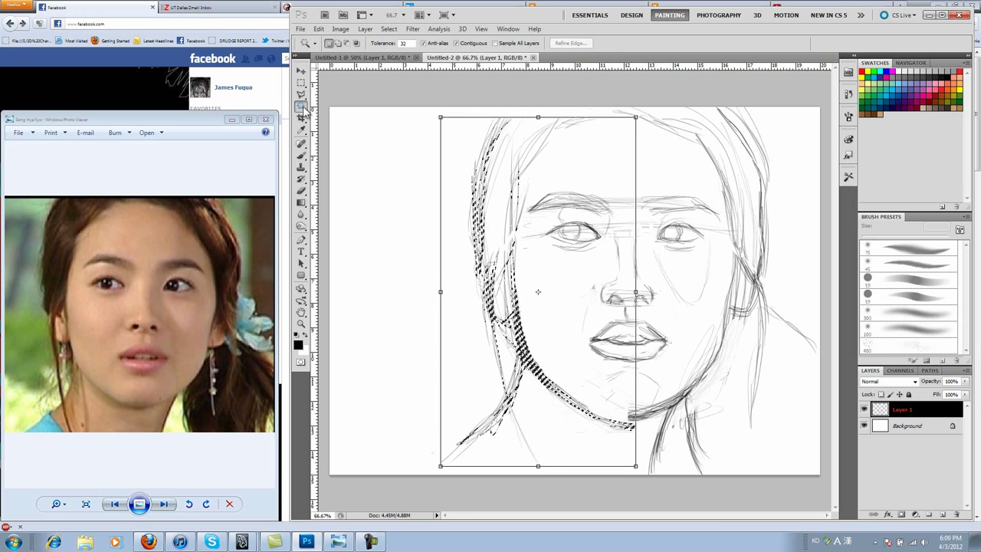
{"action": "key", "text": "ctrl+d"}
{"action": "key", "text": "b"}
{"action": "mouse_move", "coordinate": [523, 347]}
{"action": "left_mouse_down"}
{"action": "mouse_move", "coordinate": [446, 463]}
{"action": "mouse_move", "coordinate": [647, 414]}
{"action": "mouse_move", "coordinate": [698, 367]}
{"action": "left_mouse_up"}
{"action": "left_click_drag", "start_coordinate": [577, 411], "coordinate": [700, 371]}
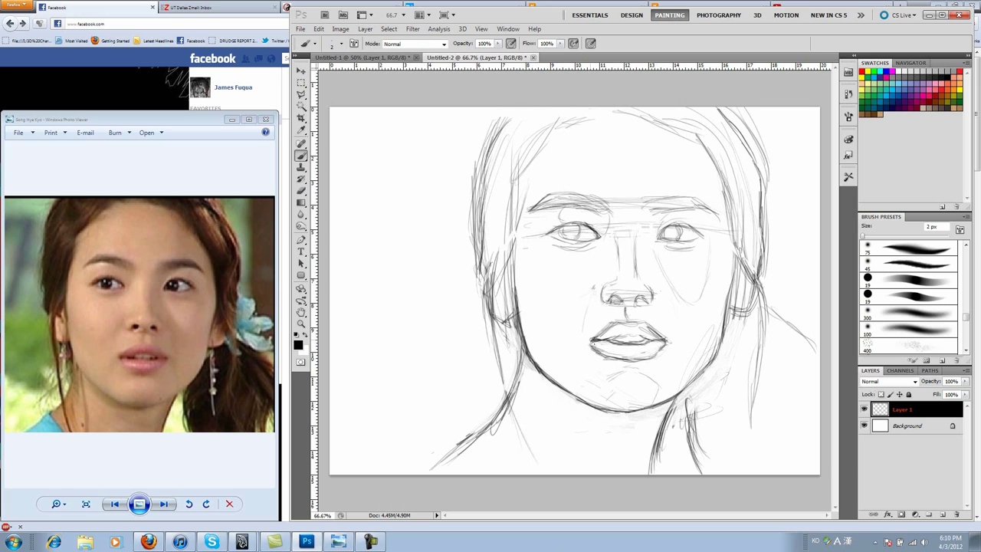
- Touch up the sketch with eraser and brush and select the left eyebrow area
{"action": "key", "text": "e"}
{"action": "key", "text": "b"}
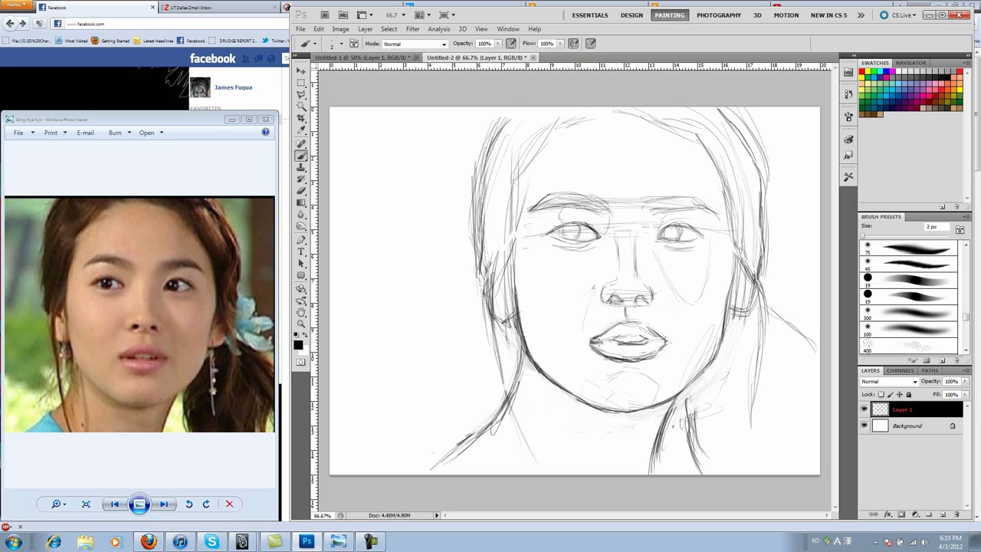
{"action": "left_click_drag", "start_coordinate": [735, 268], "coordinate": [759, 326]}
{"action": "key", "text": "l"}
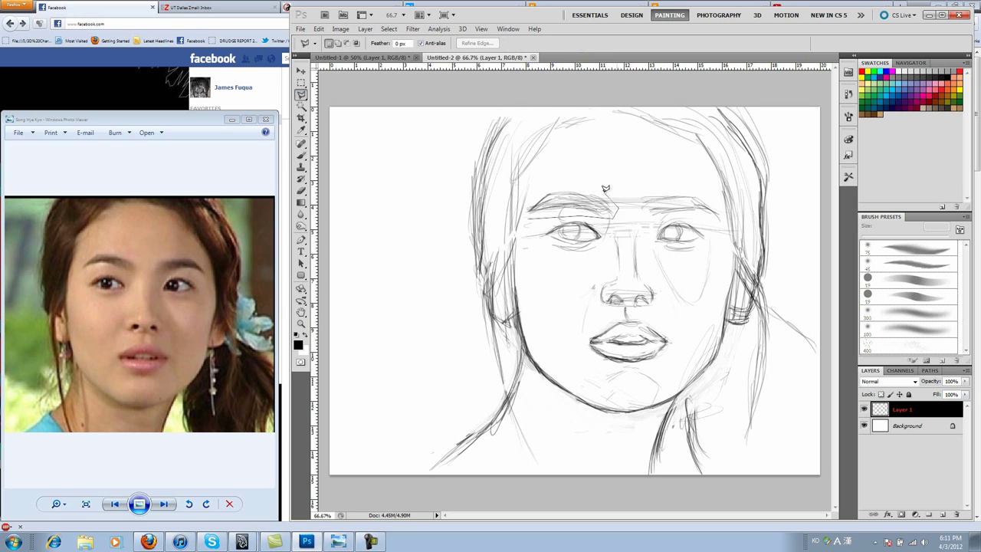
- Outline the right eyebrow with a polygonal selection, then cancel it
{"action": "left_click", "coordinate": [528, 193]}
{"action": "left_click", "coordinate": [636, 195]}
{"action": "left_click", "coordinate": [687, 190]}
{"action": "left_click", "coordinate": [724, 224]}
{"action": "key", "text": "Escape"}
{"action": "key", "text": "w"}
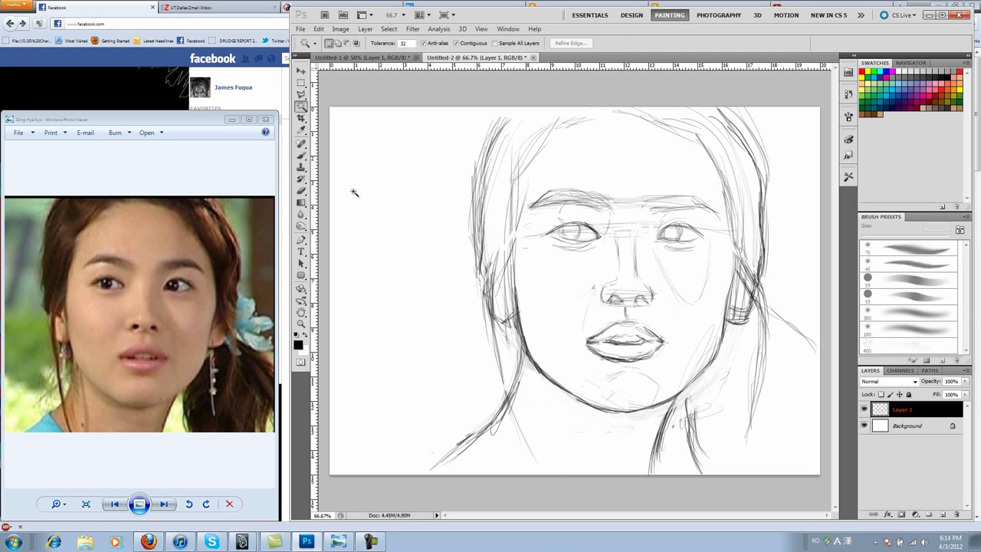
{"action": "key", "text": "b"}
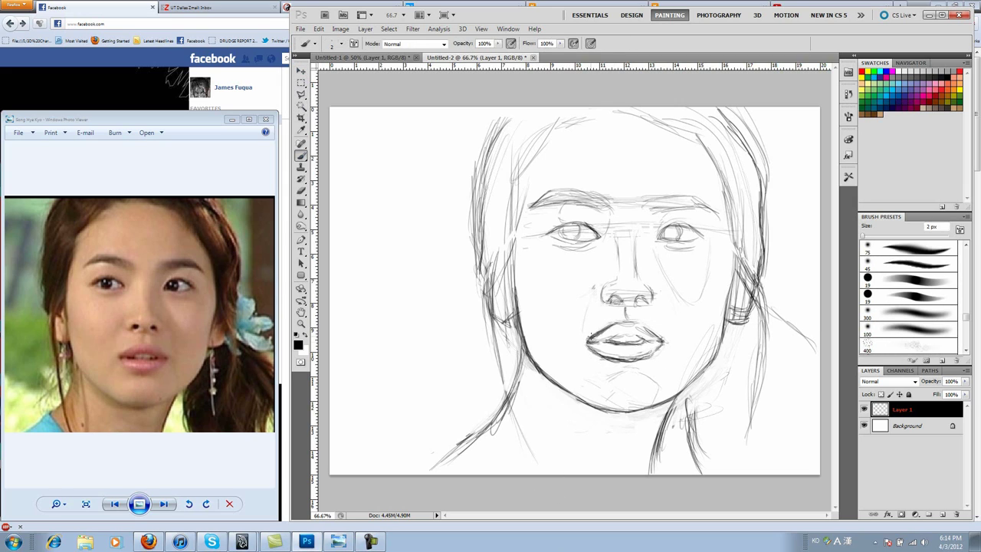
{"action": "key", "text": "e"}
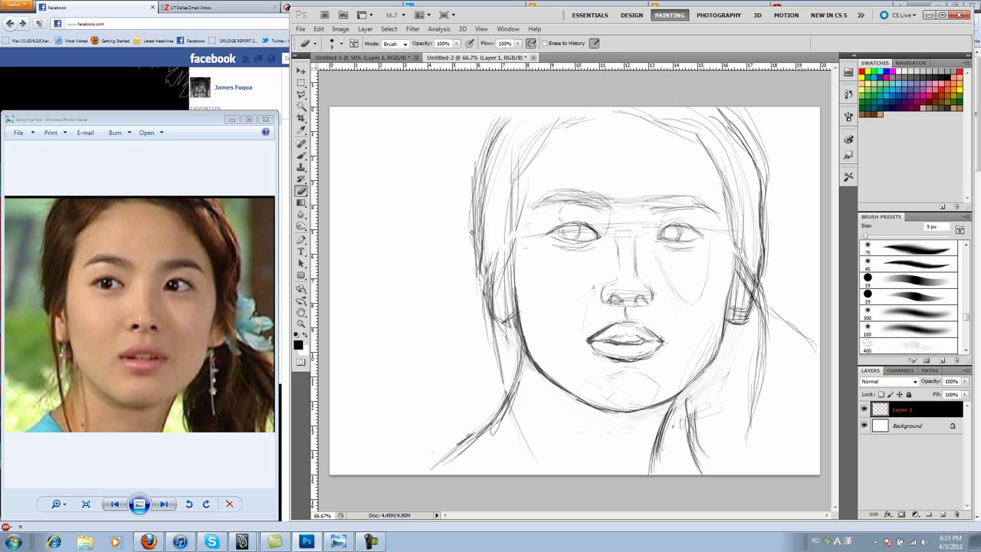
- Add Layer 2 below the sketch and paint soft grey shading with a 300 px brush at 26%
{"action": "key", "text": "ctrl+shift+alt+n"}
{"action": "key", "text": "b"}
{"action": "mouse_move", "coordinate": [537, 192]}
{"action": "left_mouse_down"}
{"action": "mouse_move", "coordinate": [526, 340]}
{"action": "mouse_move", "coordinate": [565, 357]}
{"action": "mouse_move", "coordinate": [555, 279]}
{"action": "mouse_move", "coordinate": [606, 273]}
{"action": "mouse_move", "coordinate": [731, 322]}
{"action": "mouse_move", "coordinate": [559, 161]}
{"action": "mouse_move", "coordinate": [612, 286]}
{"action": "mouse_move", "coordinate": [548, 241]}
{"action": "mouse_move", "coordinate": [614, 324]}
{"action": "left_mouse_up"}
- Switch to black and shade the right cheek, around the eyes and the nostril
{"action": "key", "text": "bracketleft"}
{"action": "key", "text": "x"}
{"action": "key", "text": "bracketright"}
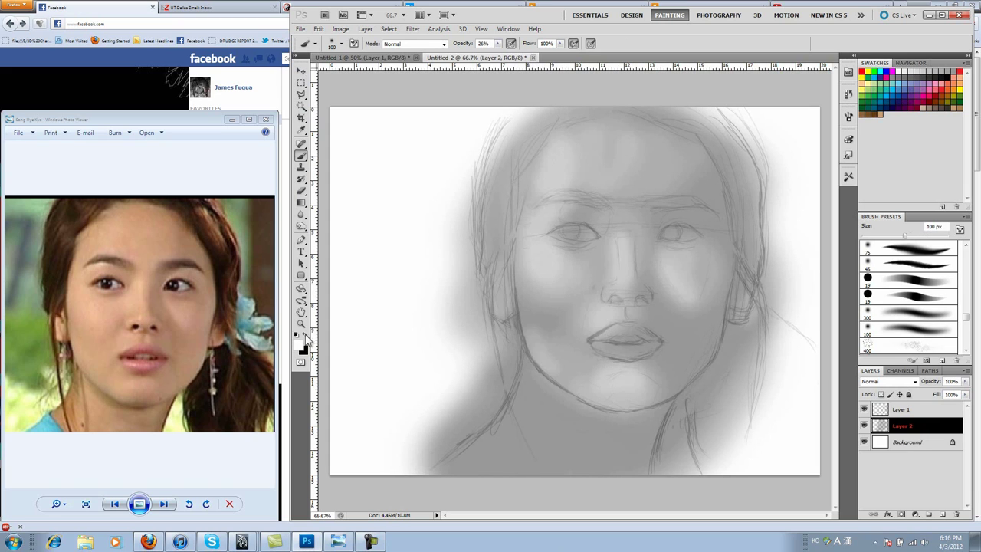
{"action": "mouse_move", "coordinate": [721, 177]}
{"action": "left_mouse_down"}
{"action": "mouse_move", "coordinate": [662, 298]}
{"action": "mouse_move", "coordinate": [663, 224]}
{"action": "left_mouse_up"}
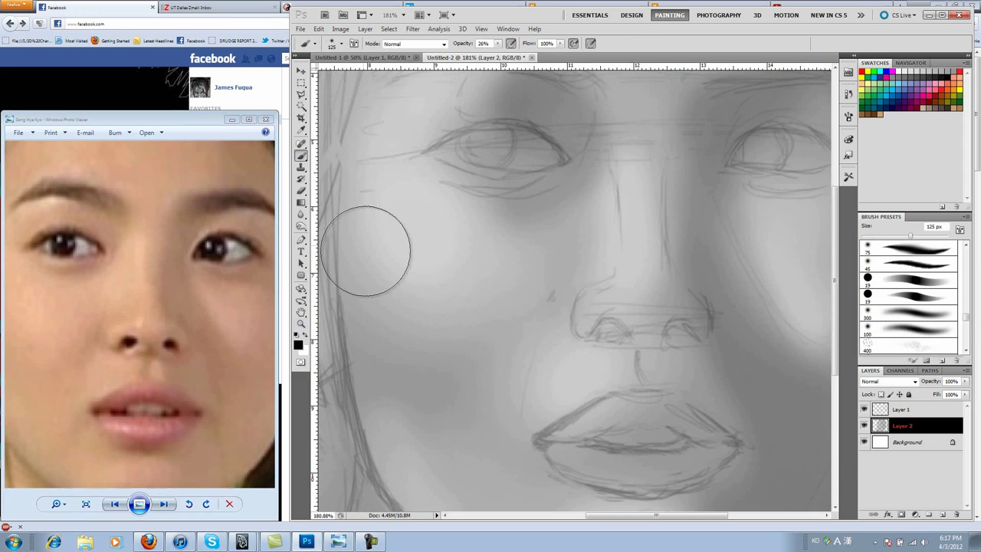
{"action": "left_click_drag", "start_coordinate": [606, 325], "coordinate": [683, 332]}
- At 18% opacity, darken the nostrils and the base of the nose
{"action": "key", "text": "1"}
{"action": "key", "text": "8"}
{"action": "key", "text": "bracketright"}
{"action": "key", "text": "bracketright"}
{"action": "mouse_move", "coordinate": [583, 326]}
{"action": "left_mouse_down"}
{"action": "mouse_move", "coordinate": [696, 328]}
{"action": "mouse_move", "coordinate": [736, 407]}
{"action": "mouse_move", "coordinate": [605, 256]}
{"action": "mouse_move", "coordinate": [685, 191]}
{"action": "mouse_move", "coordinate": [610, 328]}
{"action": "left_mouse_up"}
- Add soft highlights to the nose tip and bridge, then hide the sketch layer
{"action": "key", "text": "bracketleft"}
{"action": "key", "text": "bracketleft"}
{"action": "mouse_move", "coordinate": [625, 280]}
{"action": "left_mouse_down"}
{"action": "mouse_move", "coordinate": [619, 289]}
{"action": "mouse_move", "coordinate": [649, 266]}
{"action": "mouse_move", "coordinate": [517, 219]}
{"action": "mouse_move", "coordinate": [548, 410]}
{"action": "mouse_move", "coordinate": [675, 383]}
{"action": "left_mouse_up"}
{"action": "key", "text": "bracketright"}
{"action": "left_click", "coordinate": [864, 409]}
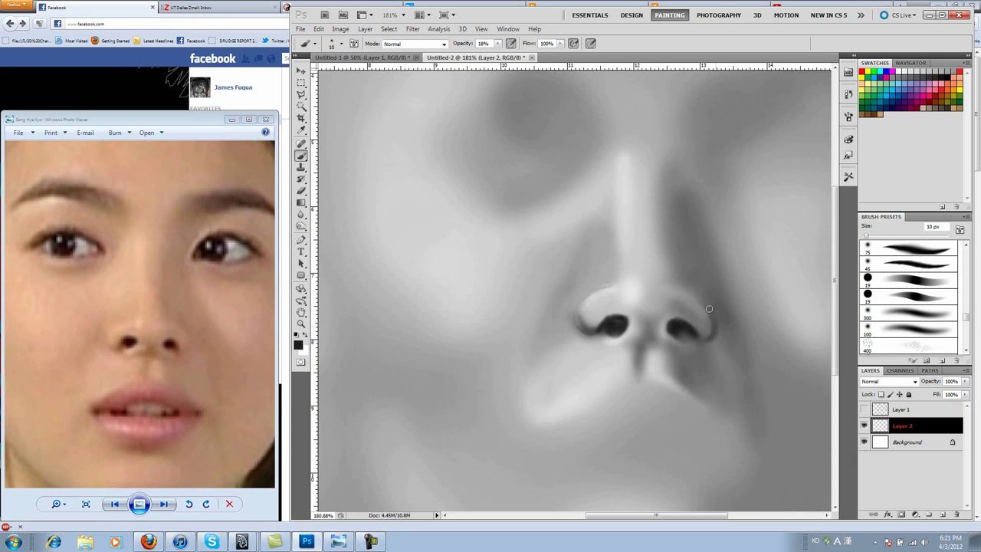
- Show the sketch, zoom in on the mouth and paint the lips darker with a 30 px brush
{"action": "left_click", "coordinate": [864, 409]}
{"action": "key", "text": "ctrl+minus"}
{"action": "scroll", "coordinate": [536, 368], "scroll_direction": "up", "scroll_amount": 2}
{"action": "key", "text": "bracketright"}
{"action": "key", "text": "bracketright"}
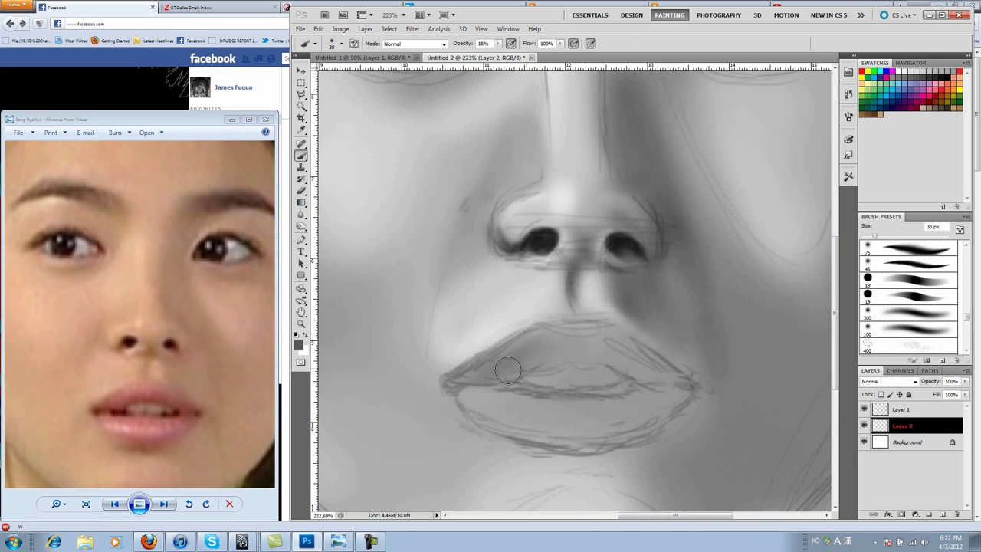
{"action": "mouse_move", "coordinate": [536, 424]}
{"action": "left_mouse_down"}
{"action": "mouse_move", "coordinate": [460, 383]}
{"action": "mouse_move", "coordinate": [675, 368]}
{"action": "left_mouse_up"}
{"action": "left_click_drag", "start_coordinate": [453, 390], "coordinate": [690, 391]}
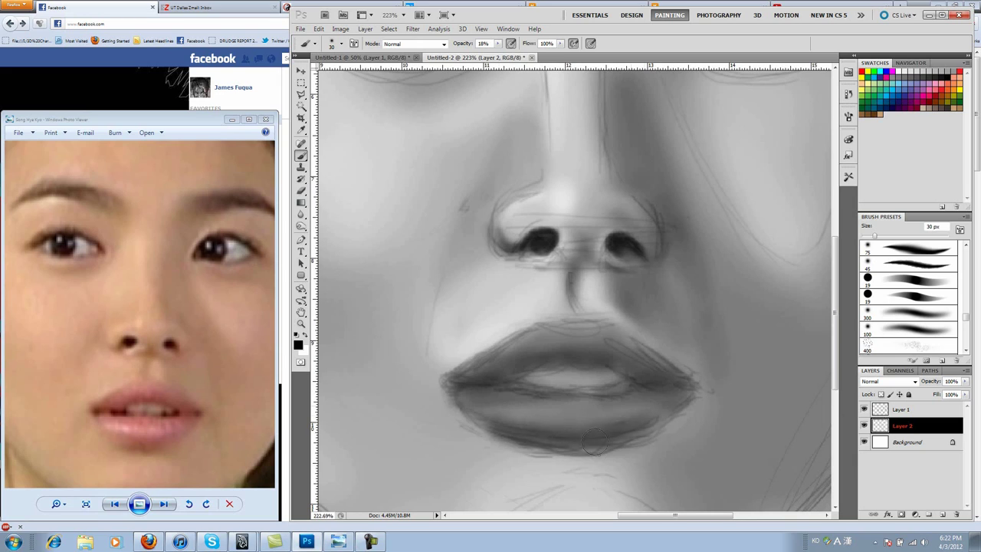
{"action": "left_click_drag", "start_coordinate": [475, 421], "coordinate": [659, 429]}
- Paint white teeth between the lips and tone them down with grey
{"action": "key", "text": "bracketleft"}
{"action": "key", "text": "bracketleft"}
{"action": "key", "text": "bracketleft"}
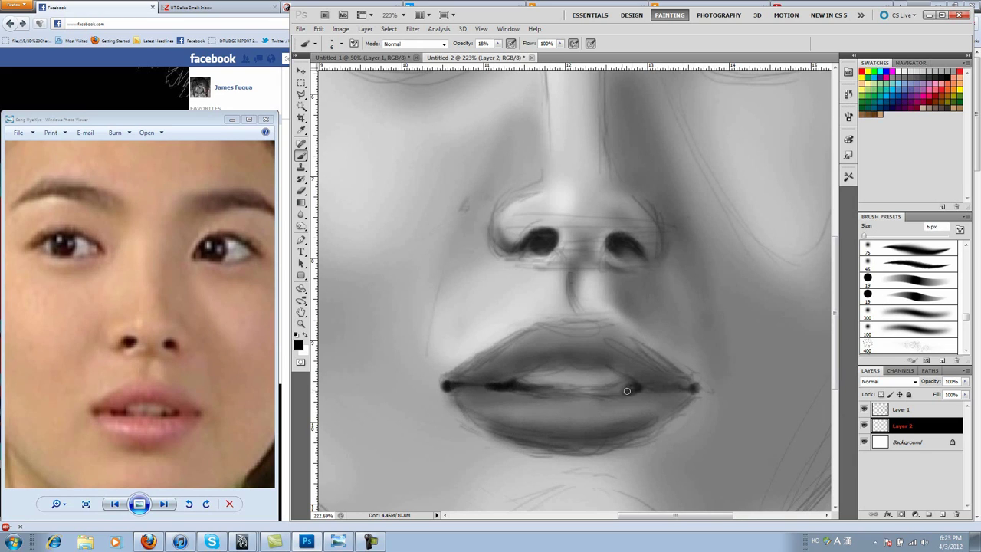
{"action": "key", "text": "x"}
{"action": "key", "text": "bracketright"}
{"action": "key", "text": "bracketright"}
{"action": "key", "text": "bracketright"}
{"action": "left_click_drag", "start_coordinate": [518, 379], "coordinate": [625, 379]}
{"action": "key", "text": "bracketleft"}
{"action": "key", "text": "bracketleft"}
{"action": "key", "text": "bracketleft"}
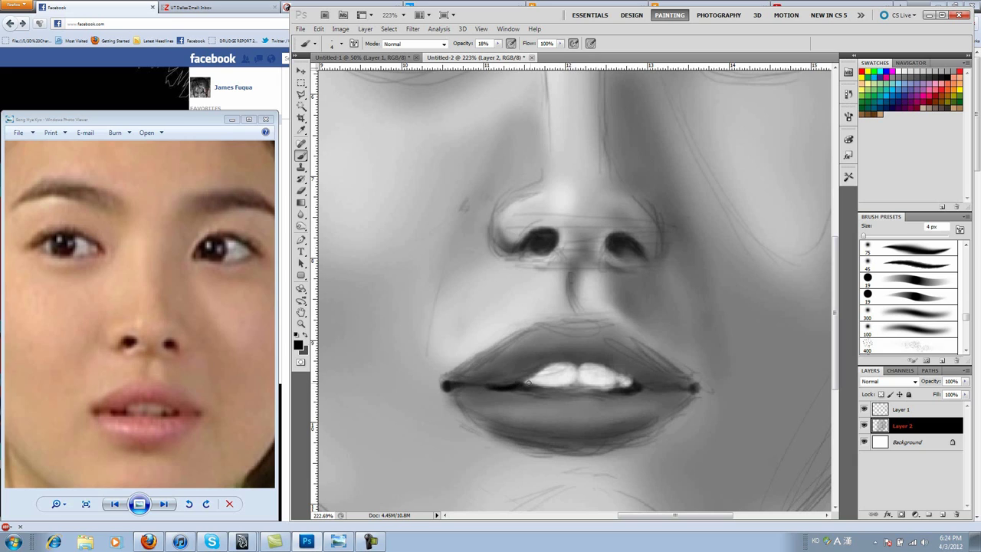
{"action": "key", "text": "bracketright"}
{"action": "key", "text": "bracketright"}
{"action": "key", "text": "bracketright"}
{"action": "mouse_move", "coordinate": [631, 376]}
{"action": "left_mouse_down"}
{"action": "mouse_move", "coordinate": [533, 374]}
{"action": "mouse_move", "coordinate": [640, 381]}
{"action": "mouse_move", "coordinate": [516, 399]}
{"action": "mouse_move", "coordinate": [664, 453]}
{"action": "left_mouse_up"}
- Repaint the upper lip darker, the lower lip lighter, and add a dark upper-lip line
{"action": "key", "text": "x"}
{"action": "key", "text": "bracketright"}
{"action": "left_click_drag", "start_coordinate": [537, 337], "coordinate": [644, 353]}
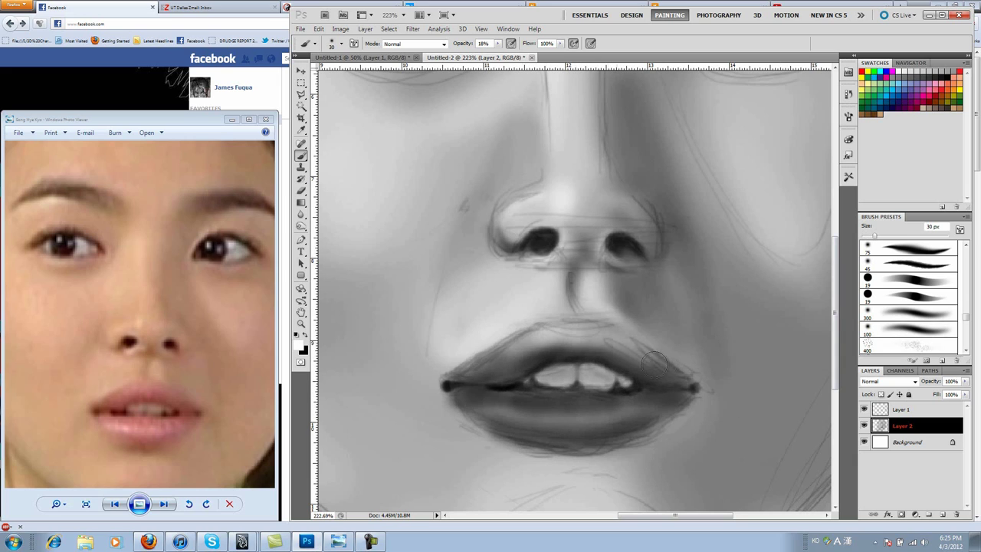
{"action": "left_click_drag", "start_coordinate": [490, 407], "coordinate": [629, 414]}
{"action": "key", "text": "x"}
{"action": "key", "text": "bracketleft"}
{"action": "key", "text": "bracketleft"}
{"action": "key", "text": "bracketleft"}
{"action": "mouse_move", "coordinate": [453, 379]}
{"action": "left_mouse_down"}
{"action": "mouse_move", "coordinate": [537, 329]}
{"action": "mouse_move", "coordinate": [613, 337]}
{"action": "left_mouse_up"}
- At 23% opacity, paint white highlights on the lower and upper lips
{"action": "key", "text": "2"}
{"action": "key", "text": "3"}
{"action": "key", "text": "bracketright"}
{"action": "key", "text": "bracketright"}
{"action": "key", "text": "bracketright"}
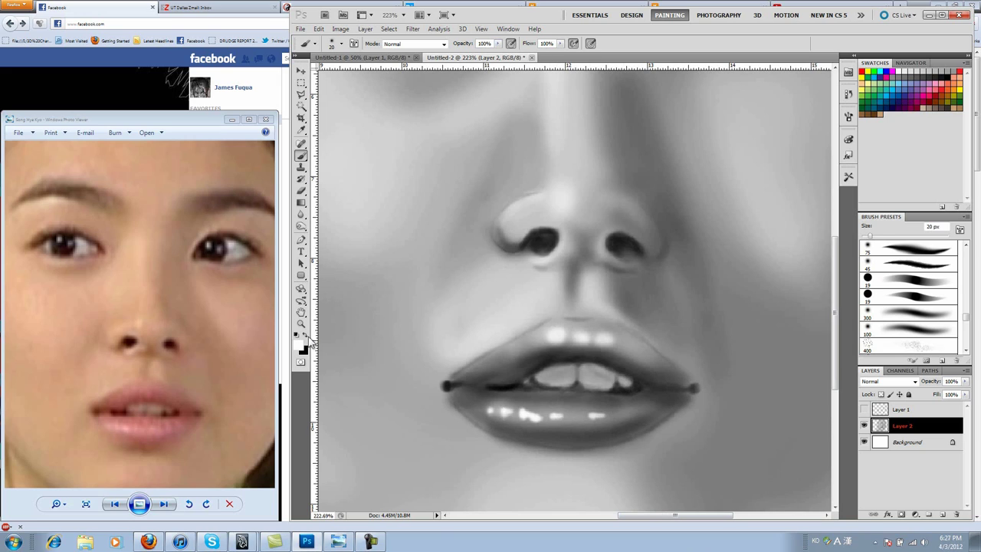
{"action": "mouse_move", "coordinate": [468, 394]}
{"action": "left_mouse_down"}
{"action": "mouse_move", "coordinate": [552, 418]}
{"action": "mouse_move", "coordinate": [644, 418]}
{"action": "left_mouse_up"}
{"action": "mouse_move", "coordinate": [521, 345]}
{"action": "left_mouse_down"}
{"action": "mouse_move", "coordinate": [578, 341]}
{"action": "mouse_move", "coordinate": [588, 324]}
{"action": "mouse_move", "coordinate": [613, 352]}
{"action": "left_mouse_up"}
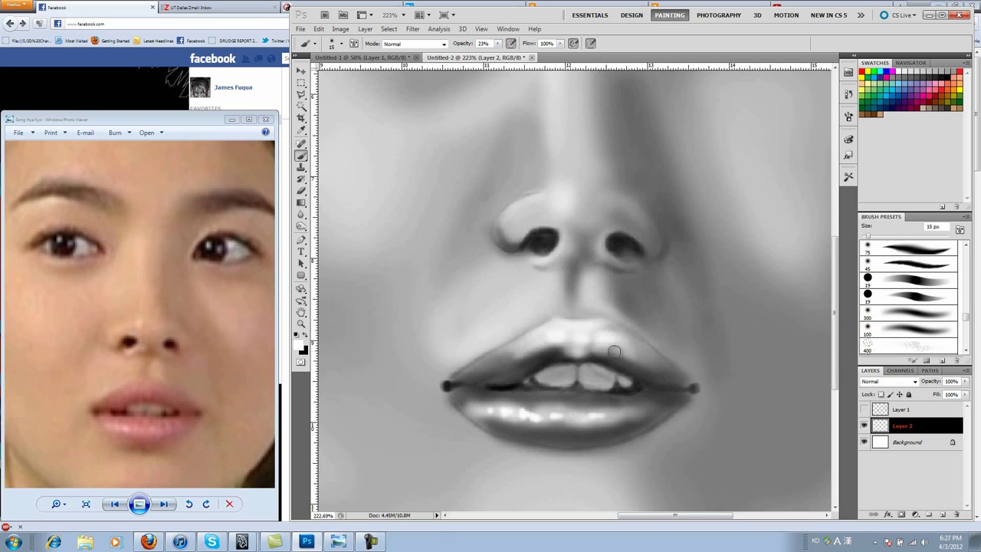
{"action": "left_click_drag", "start_coordinate": [498, 360], "coordinate": [634, 355]}
{"action": "key", "text": "x"}
{"action": "key", "text": "bracketleft"}
{"action": "key", "text": "bracketleft"}
{"action": "key", "text": "bracketleft"}
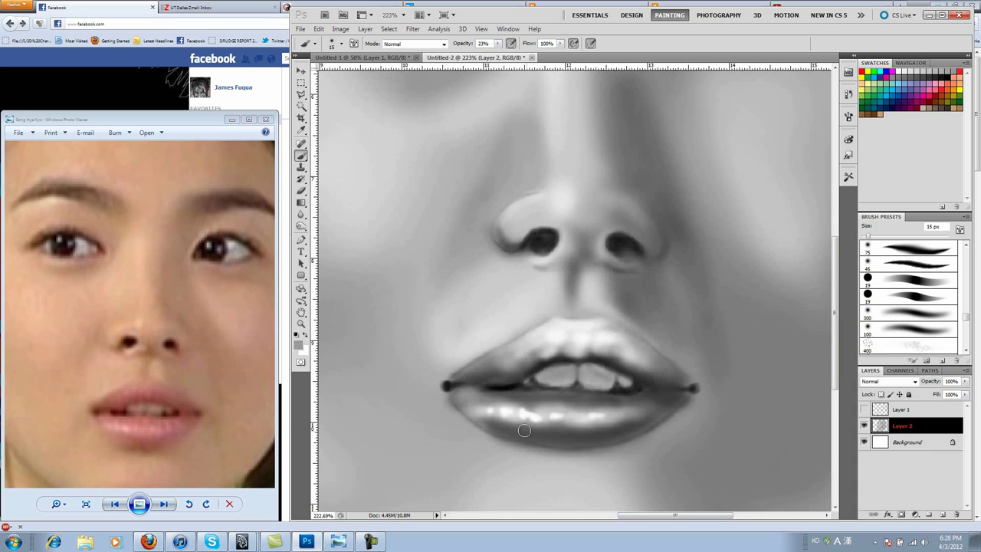
- Draw a polygonal selection around the left side of the lips
{"action": "key", "text": "l"}
{"action": "left_click", "coordinate": [428, 383]}
{"action": "left_click", "coordinate": [525, 313]}
{"action": "left_click", "coordinate": [711, 379]}
{"action": "left_click", "coordinate": [582, 473]}
{"action": "left_click", "coordinate": [428, 384]}
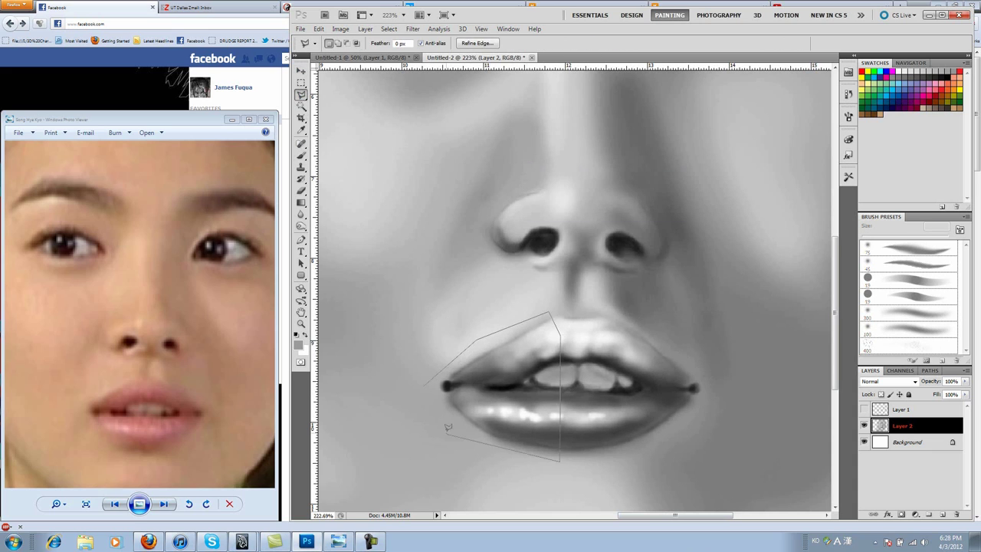
- Paint a white edge along the selected left lip outline and zoom in closer
{"action": "left_click_drag", "start_coordinate": [610, 224], "coordinate": [476, 379]}
{"action": "key", "text": "ctrl+0"}
{"action": "left_click", "coordinate": [447, 374], "text": "ctrl"}
{"action": "left_click", "coordinate": [301, 156]}
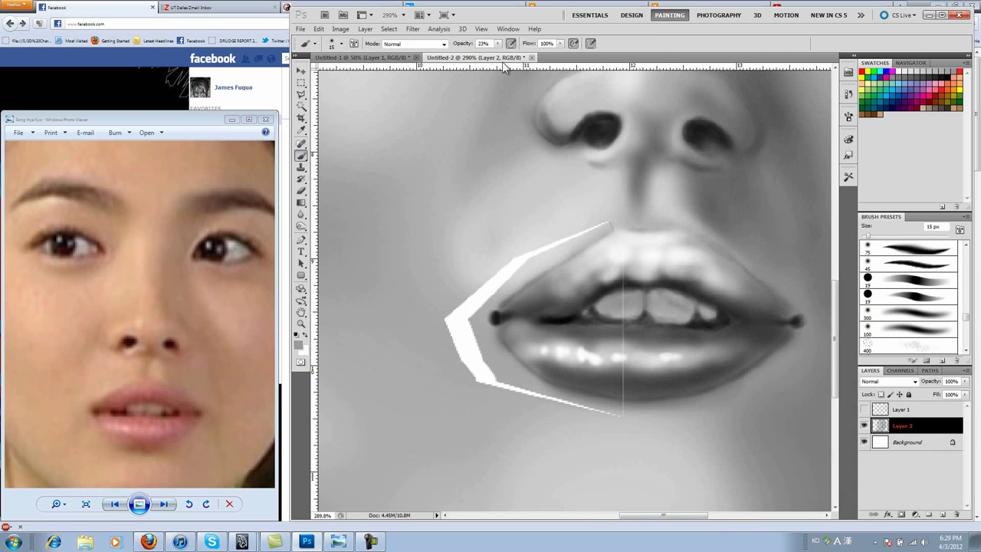
- Paint over the white band down the left lip, undoing the stray stroke below it
{"action": "left_click_drag", "start_coordinate": [610, 222], "coordinate": [514, 272]}
{"action": "left_click_drag", "start_coordinate": [607, 213], "coordinate": [559, 415]}
{"action": "key", "text": "ctrl+z"}
{"action": "key", "text": "bracketleft"}
{"action": "key", "text": "bracketleft"}
{"action": "key", "text": "bracketleft"}
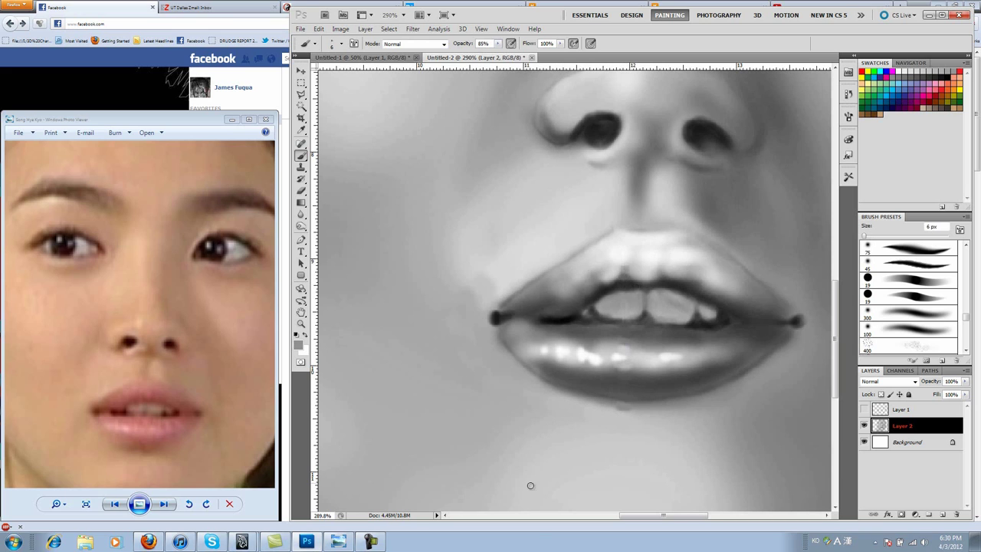
- At 30% opacity, refine the lower lip in grey and darken the line between the lips in black
{"action": "key", "text": "3"}
{"action": "key", "text": "bracketright"}
{"action": "key", "text": "bracketright"}
{"action": "key", "text": "bracketright"}
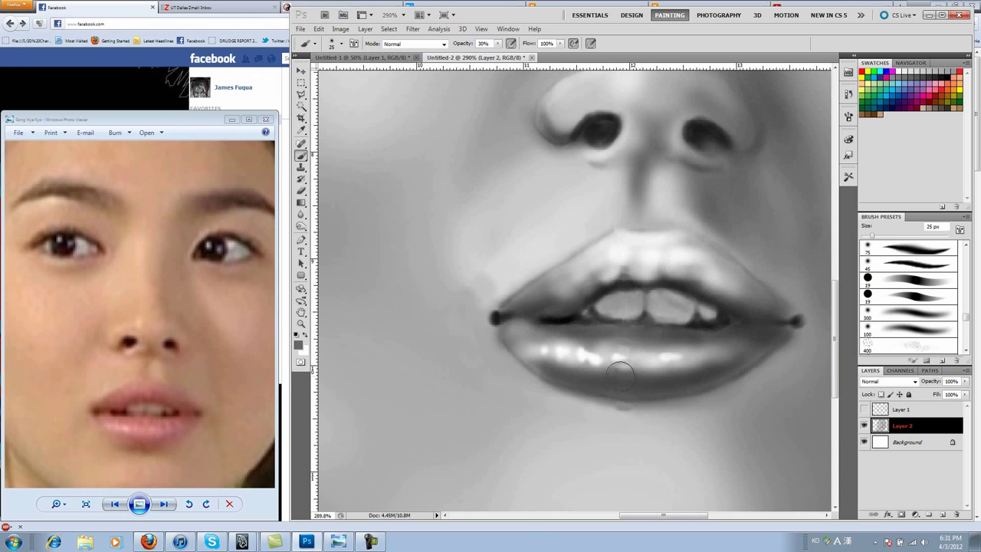
{"action": "left_click", "coordinate": [611, 406], "text": "alt"}
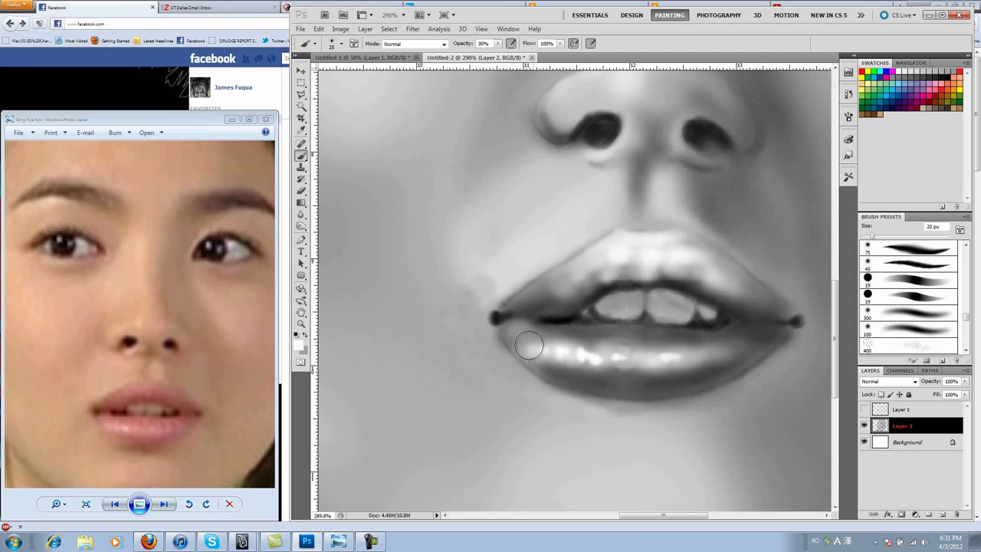
{"action": "key", "text": "bracketright"}
{"action": "key", "text": "bracketright"}
{"action": "left_click", "coordinate": [579, 315], "text": "alt"}
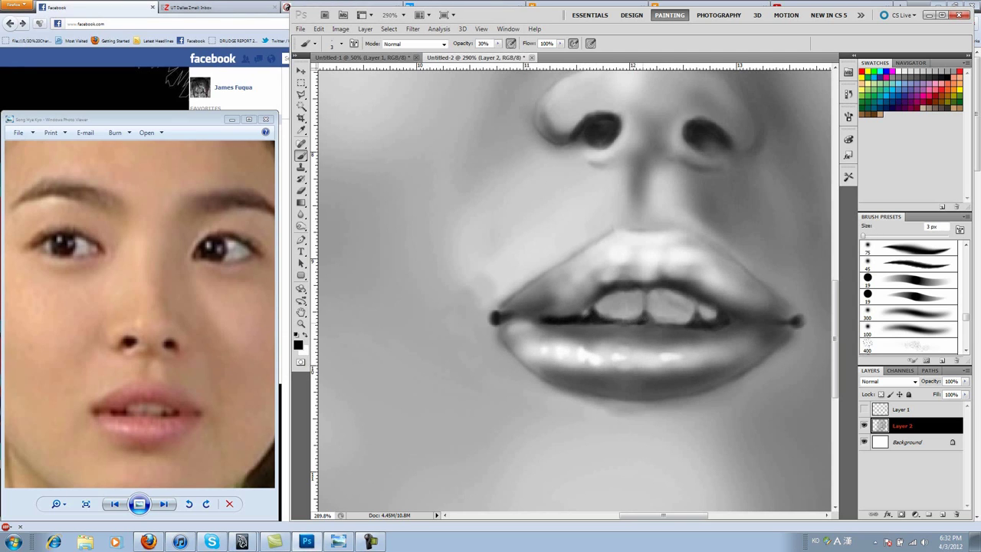
{"action": "scroll", "coordinate": [392, 417], "scroll_direction": "down", "scroll_amount": 5}
{"action": "scroll", "coordinate": [226, 345], "scroll_direction": "up", "scroll_amount": 3}
- Paint the right eye's lower lid line and fill its dark iris
{"action": "scroll", "coordinate": [364, 278], "scroll_direction": "up", "scroll_amount": 4}
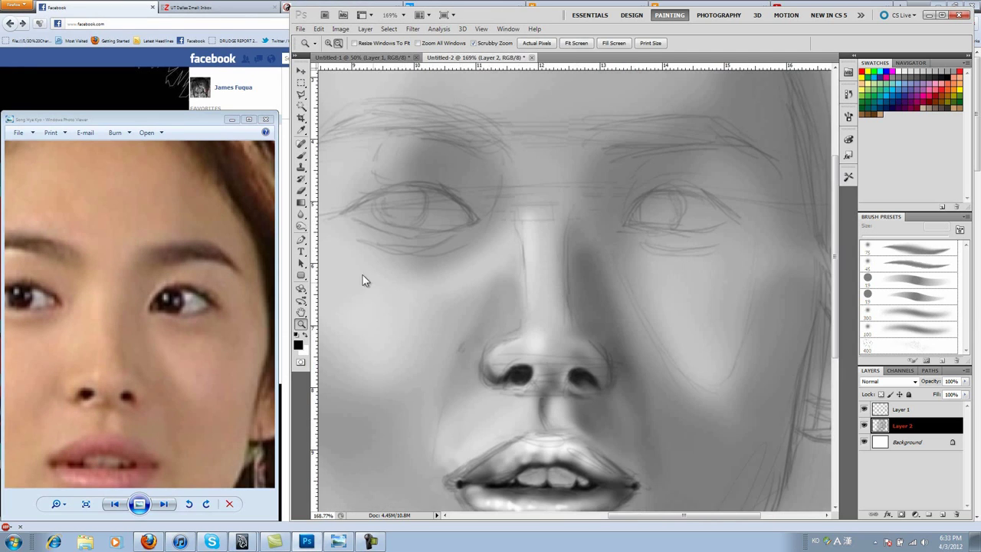
{"action": "key", "text": "bracketright"}
{"action": "key", "text": "bracketright"}
{"action": "key", "text": "bracketright"}
{"action": "left_click_drag", "start_coordinate": [642, 226], "coordinate": [732, 220]}
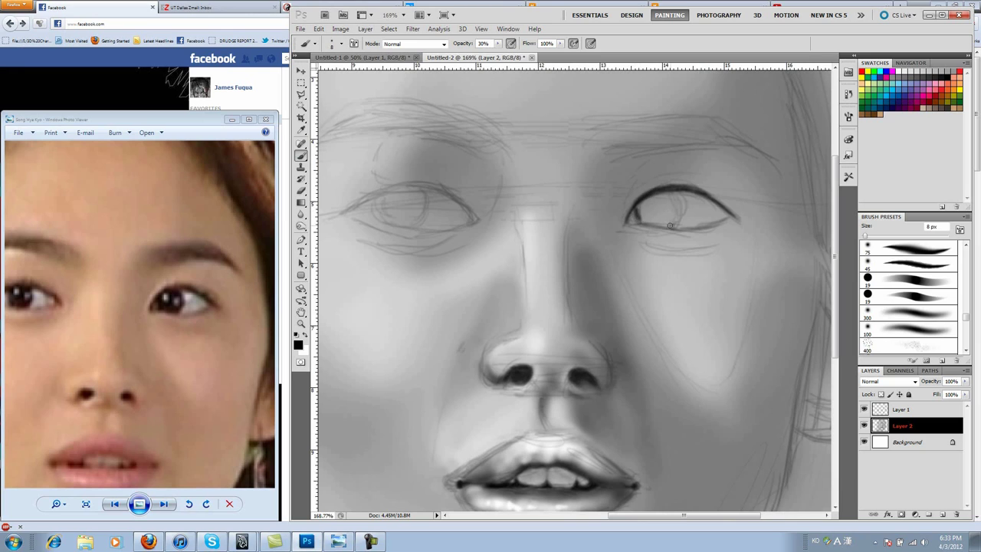
{"action": "key", "text": "bracketright"}
{"action": "mouse_move", "coordinate": [669, 224]}
{"action": "left_mouse_down"}
{"action": "mouse_move", "coordinate": [656, 209]}
{"action": "mouse_move", "coordinate": [672, 203]}
{"action": "left_mouse_up"}
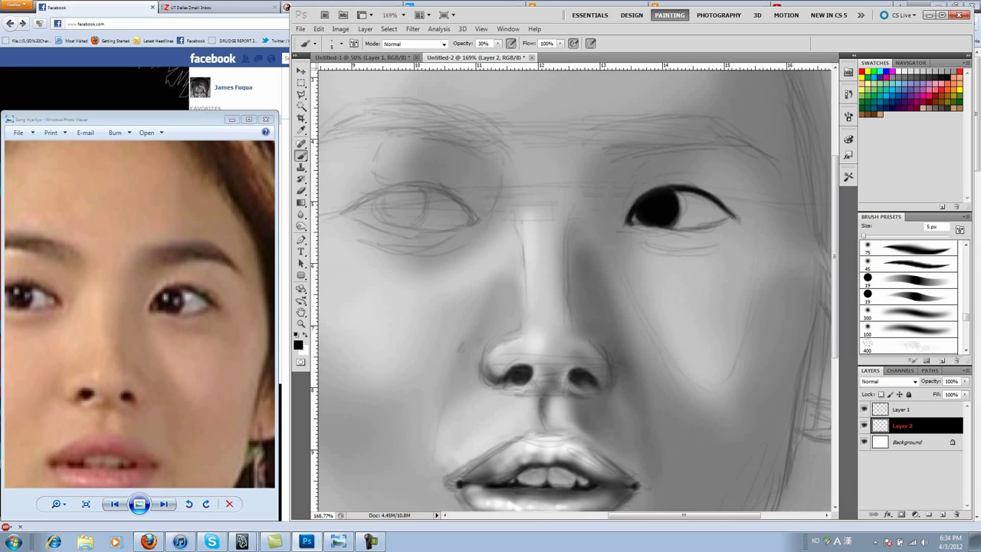
- Shade below the right eye, beside the nose and down the right cheek
{"action": "key", "text": "bracketright"}
{"action": "key", "text": "bracketright"}
{"action": "key", "text": "bracketright"}
{"action": "left_click_drag", "start_coordinate": [729, 230], "coordinate": [644, 239]}
{"action": "left_click_drag", "start_coordinate": [605, 153], "coordinate": [613, 337]}
{"action": "mouse_move", "coordinate": [590, 199]}
{"action": "left_mouse_down"}
{"action": "mouse_move", "coordinate": [770, 253]}
{"action": "mouse_move", "coordinate": [554, 242]}
{"action": "left_mouse_up"}
- Brighten the right eye's white, then softly shade around eye, cheek and brow at 11% opacity
{"action": "key", "text": "x"}
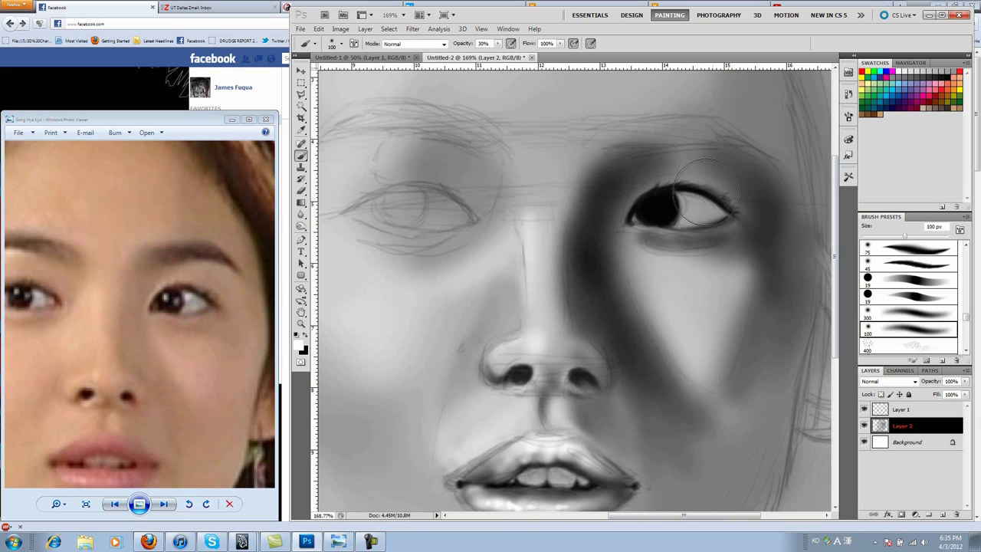
{"action": "mouse_move", "coordinate": [709, 201]}
{"action": "left_mouse_down"}
{"action": "mouse_move", "coordinate": [678, 216]}
{"action": "mouse_move", "coordinate": [690, 201]}
{"action": "mouse_move", "coordinate": [658, 209]}
{"action": "left_mouse_up"}
{"action": "key", "text": "x"}
{"action": "key", "text": "bracketright"}
{"action": "key", "text": "bracketright"}
{"action": "key", "text": "bracketright"}
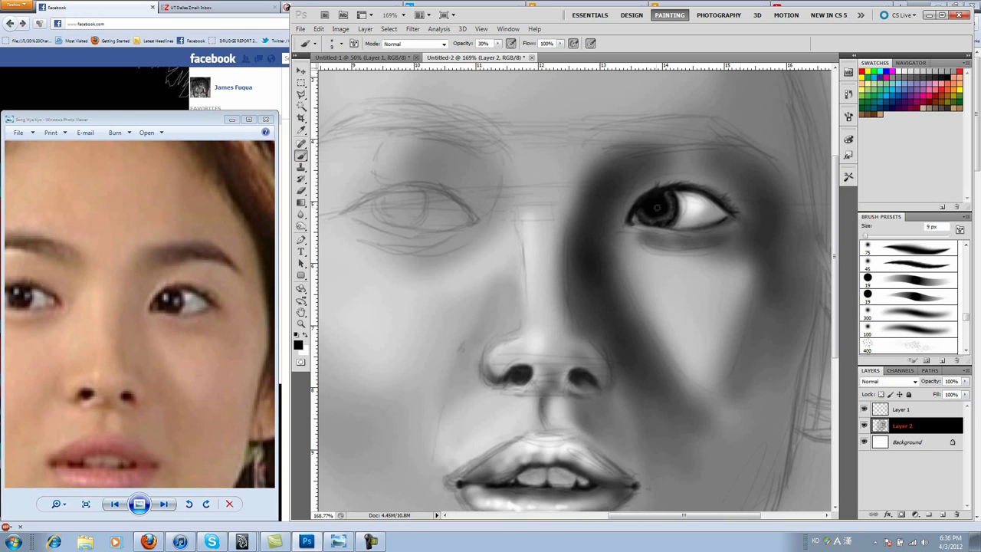
{"action": "key", "text": "bracketleft"}
{"action": "key", "text": "bracketleft"}
{"action": "key", "text": "bracketleft"}
{"action": "key", "text": "x"}
{"action": "key", "text": "bracketright"}
{"action": "key", "text": "bracketright"}
{"action": "key", "text": "bracketright"}
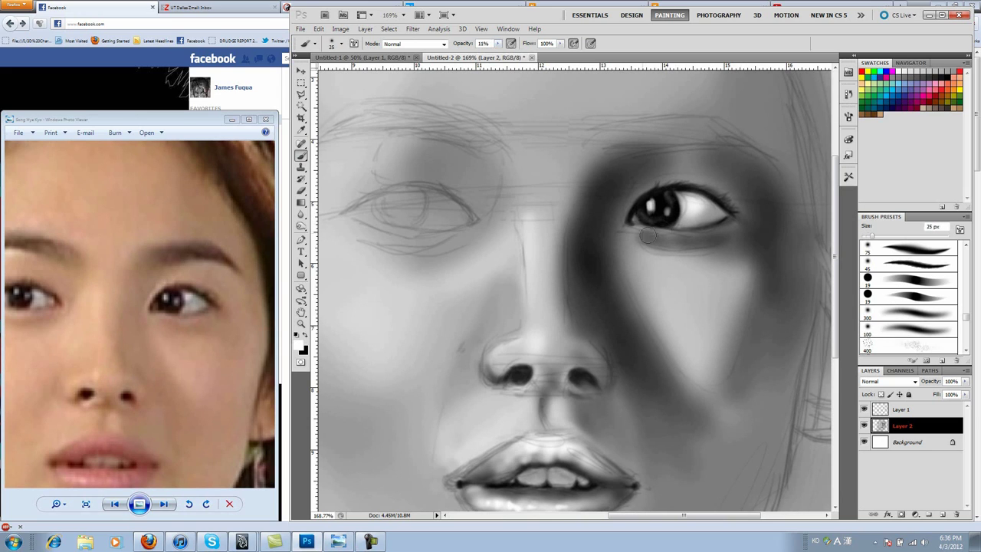
{"action": "key", "text": "1"}
{"action": "key", "text": "1"}
{"action": "left_click_drag", "start_coordinate": [675, 230], "coordinate": [626, 157]}
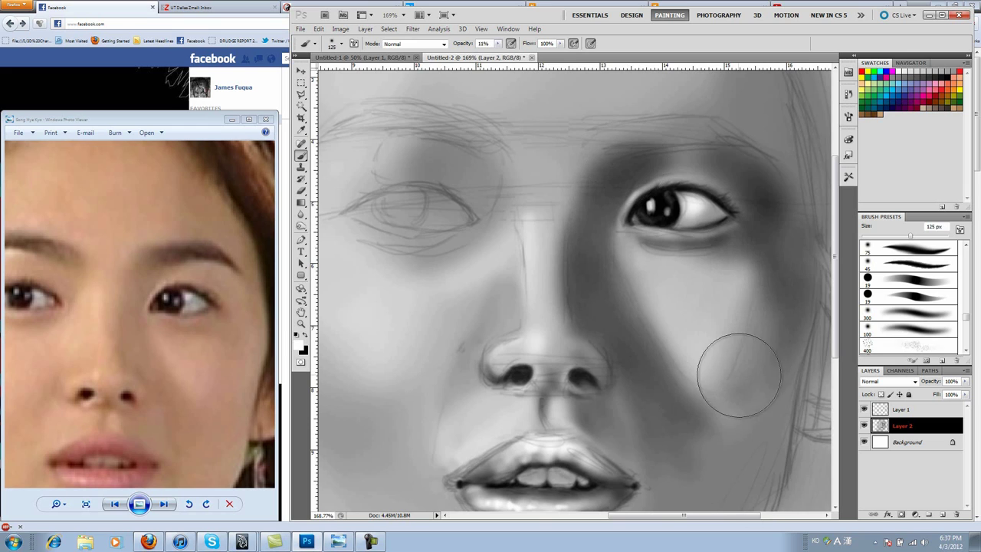
- Hide the Layer 1 sketch lines and reset the brush to 35 px
{"action": "key", "text": "bracketleft"}
{"action": "key", "text": "bracketleft"}
{"action": "key", "text": "bracketleft"}
{"action": "scroll", "coordinate": [738, 373], "scroll_direction": "down", "scroll_amount": 3}
{"action": "scroll", "coordinate": [761, 201], "scroll_direction": "up", "scroll_amount": 4}
{"action": "left_click", "coordinate": [864, 410]}
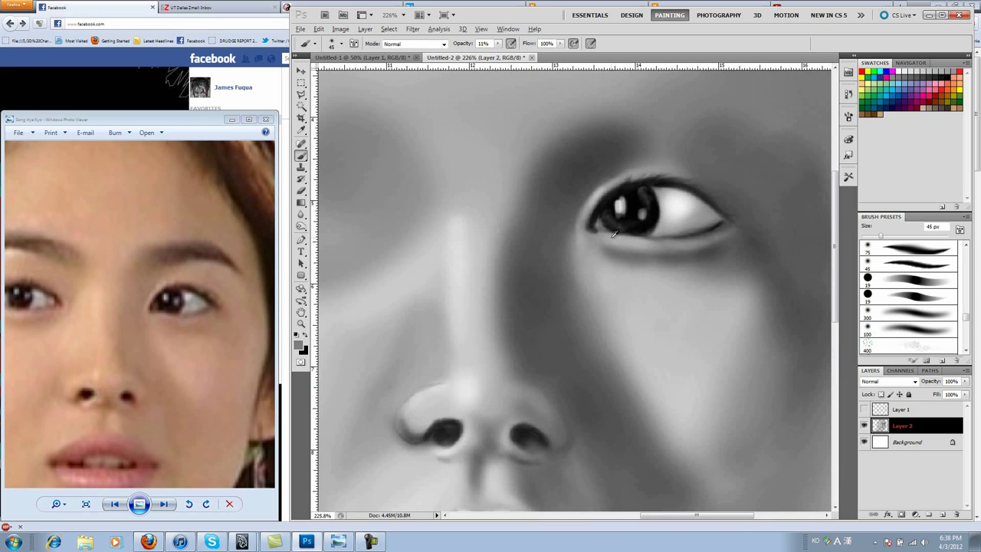
{"action": "scroll", "coordinate": [526, 341], "scroll_direction": "down", "scroll_amount": 3}
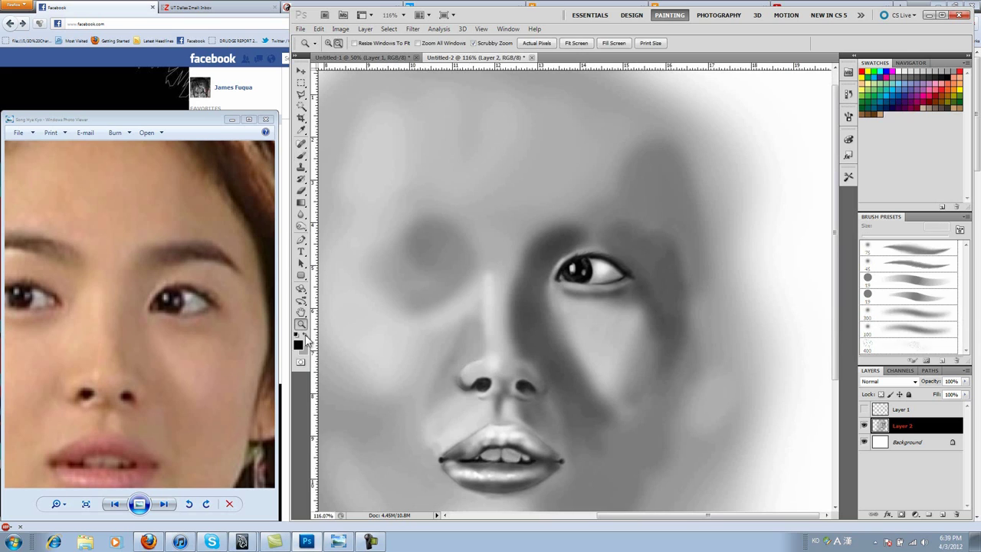
{"action": "key", "text": "bracketright"}
{"action": "key", "text": "bracketright"}
{"action": "key", "text": "bracketright"}
- Show Layer 1 and draw the left eye's upper lid and iris at 34% opacity
{"action": "left_click", "coordinate": [864, 410]}
{"action": "scroll", "coordinate": [365, 268], "scroll_direction": "up", "scroll_amount": 3}
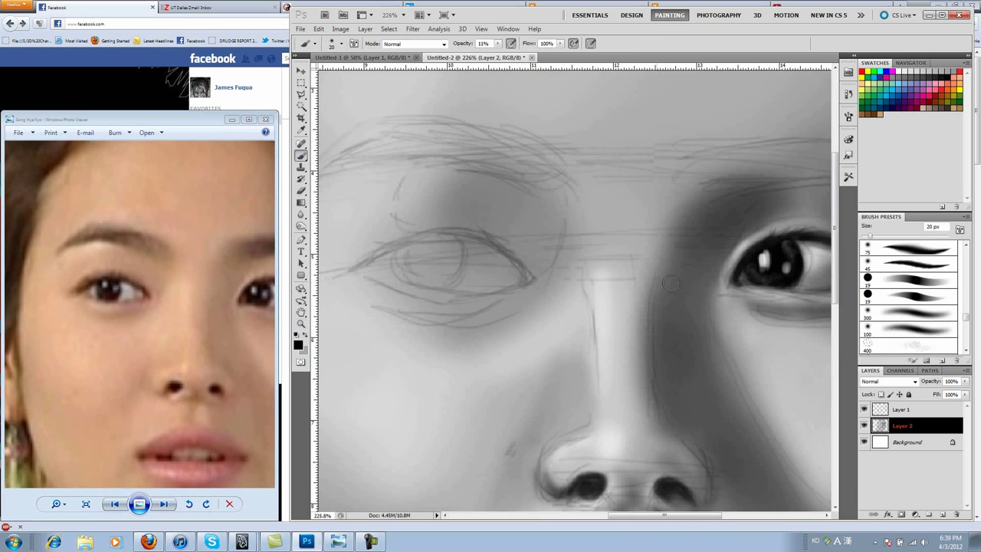
{"action": "key", "text": "bracketleft"}
{"action": "key", "text": "bracketleft"}
{"action": "key", "text": "bracketleft"}
{"action": "key", "text": "3"}
{"action": "key", "text": "4"}
{"action": "mouse_move", "coordinate": [356, 268]}
{"action": "left_mouse_down"}
{"action": "mouse_move", "coordinate": [420, 238]}
{"action": "mouse_move", "coordinate": [515, 258]}
{"action": "mouse_move", "coordinate": [540, 281]}
{"action": "left_mouse_up"}
{"action": "mouse_move", "coordinate": [372, 270]}
{"action": "left_mouse_down"}
{"action": "mouse_move", "coordinate": [441, 289]}
{"action": "mouse_move", "coordinate": [524, 285]}
{"action": "mouse_move", "coordinate": [381, 253]}
{"action": "mouse_move", "coordinate": [410, 271]}
{"action": "mouse_move", "coordinate": [450, 250]}
{"action": "left_mouse_up"}
- Paint the left eye's lower lid with a 20 px brush and select the eye corner by colour
{"action": "key", "text": "bracketright"}
{"action": "key", "text": "bracketright"}
{"action": "key", "text": "bracketright"}
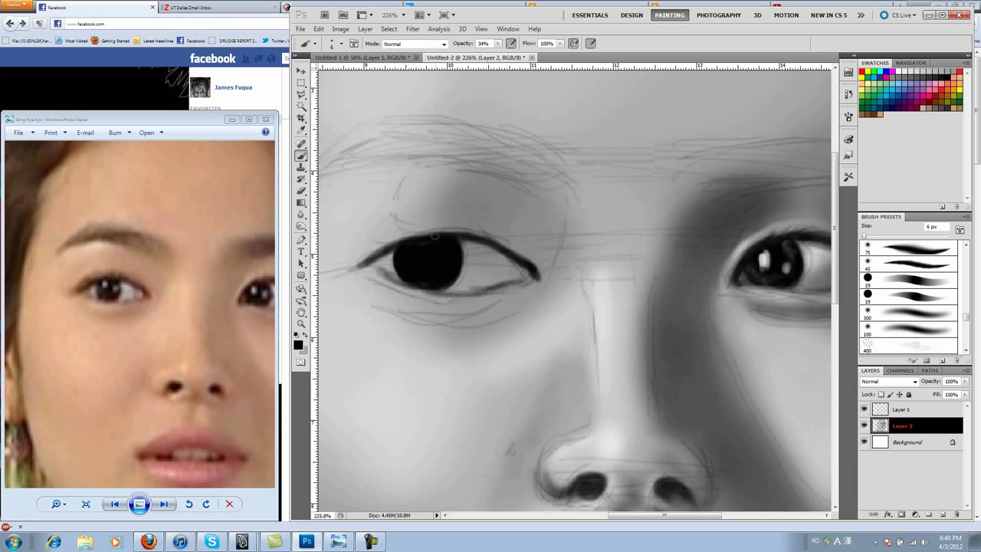
{"action": "left_click_drag", "start_coordinate": [375, 273], "coordinate": [539, 285]}
{"action": "key", "text": "w"}
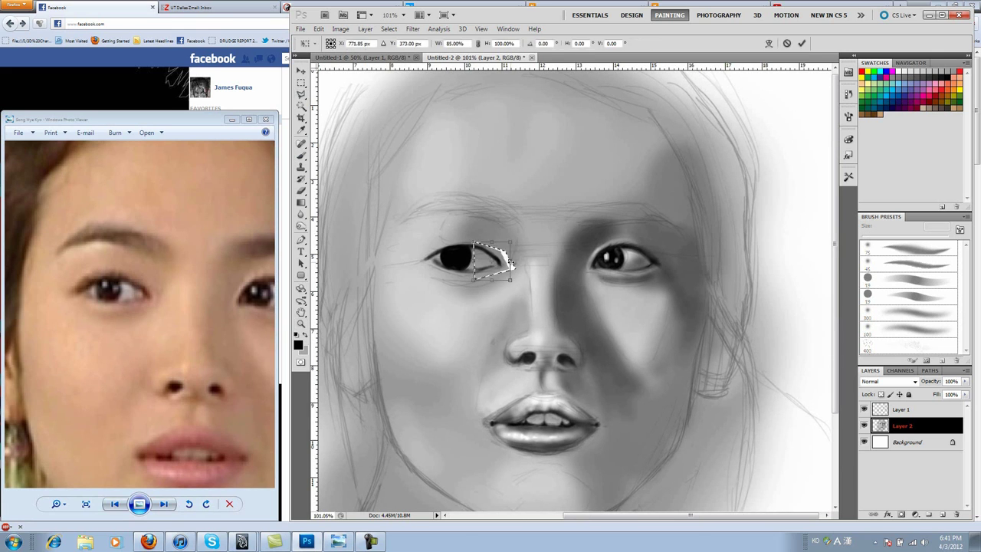
{"action": "key", "text": "ctrl+0"}
{"action": "key", "text": "b"}
- Shade under the left eye's outer corner, then lighten the shadows below and above it in white
{"action": "mouse_move", "coordinate": [536, 258]}
{"action": "left_mouse_down"}
{"action": "mouse_move", "coordinate": [519, 292]}
{"action": "mouse_move", "coordinate": [693, 194]}
{"action": "mouse_move", "coordinate": [460, 153]}
{"action": "mouse_move", "coordinate": [675, 253]}
{"action": "left_mouse_up"}
{"action": "key", "text": "x"}
{"action": "left_click_drag", "start_coordinate": [697, 207], "coordinate": [583, 337]}
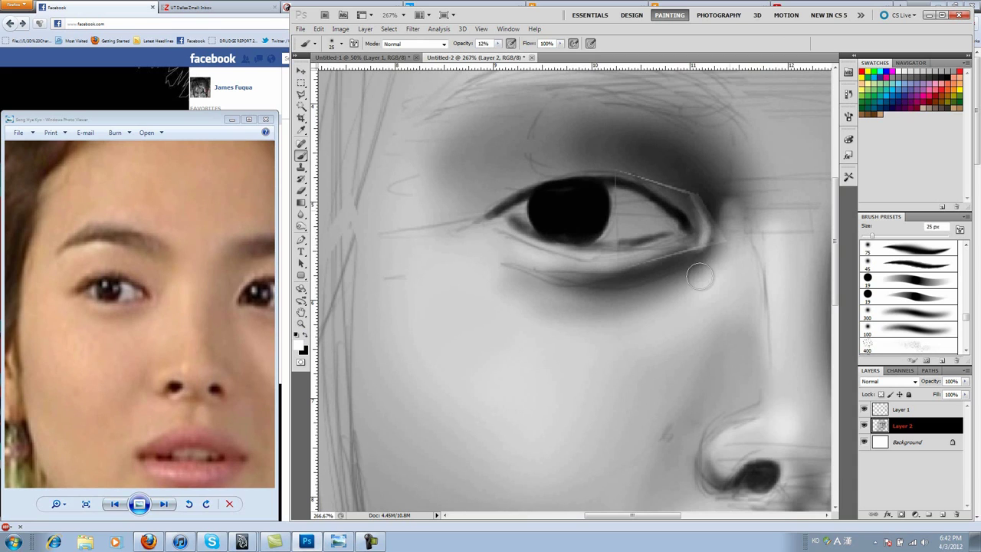
{"action": "mouse_move", "coordinate": [659, 146]}
{"action": "left_mouse_down"}
{"action": "mouse_move", "coordinate": [526, 164]}
{"action": "mouse_move", "coordinate": [465, 158]}
{"action": "left_mouse_up"}
- Extend the thin upper lid line with a 9 px brush at 73% opacity
{"action": "key", "text": "bracketleft"}
{"action": "key", "text": "bracketleft"}
{"action": "key", "text": "bracketleft"}
{"action": "key", "text": "7"}
{"action": "key", "text": "3"}
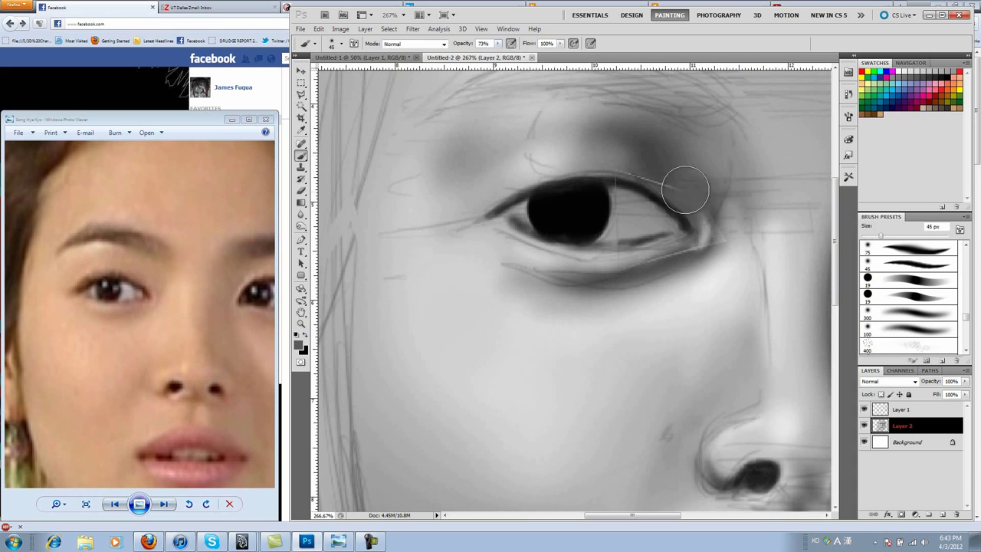
{"action": "mouse_move", "coordinate": [613, 175]}
{"action": "left_mouse_down"}
{"action": "mouse_move", "coordinate": [660, 186]}
{"action": "mouse_move", "coordinate": [705, 245]}
{"action": "mouse_move", "coordinate": [675, 245]}
{"action": "left_mouse_up"}
- Repaint the left eye's outer corner at 23% opacity and hide the Layer 1 sketch
{"action": "scroll", "coordinate": [674, 230], "scroll_direction": "down", "scroll_amount": 3}
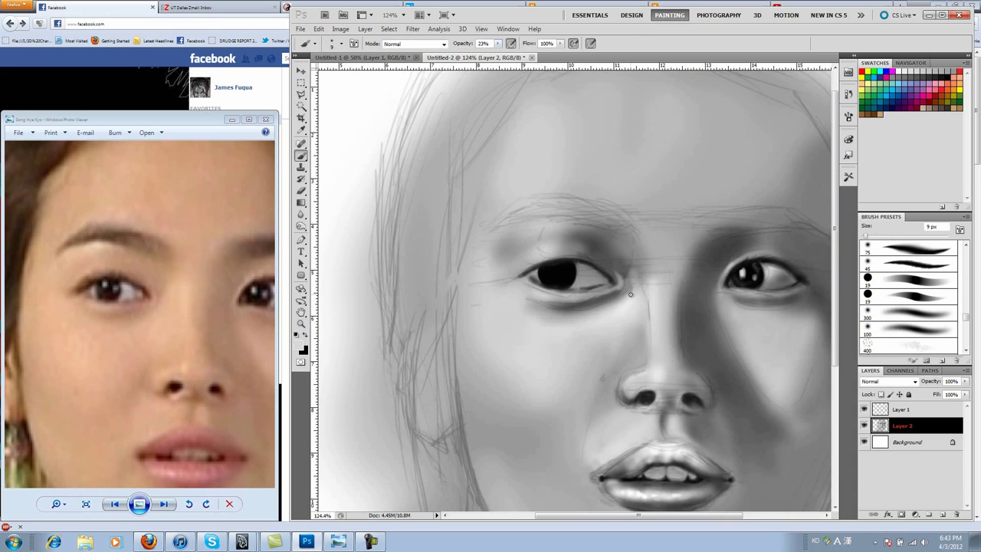
{"action": "key", "text": "2"}
{"action": "key", "text": "3"}
{"action": "key", "text": "bracketright"}
{"action": "key", "text": "bracketright"}
{"action": "key", "text": "bracketright"}
{"action": "left_click_drag", "start_coordinate": [613, 307], "coordinate": [523, 294]}
{"action": "left_click", "coordinate": [864, 410]}
{"action": "left_click_drag", "start_coordinate": [625, 276], "coordinate": [611, 290]}
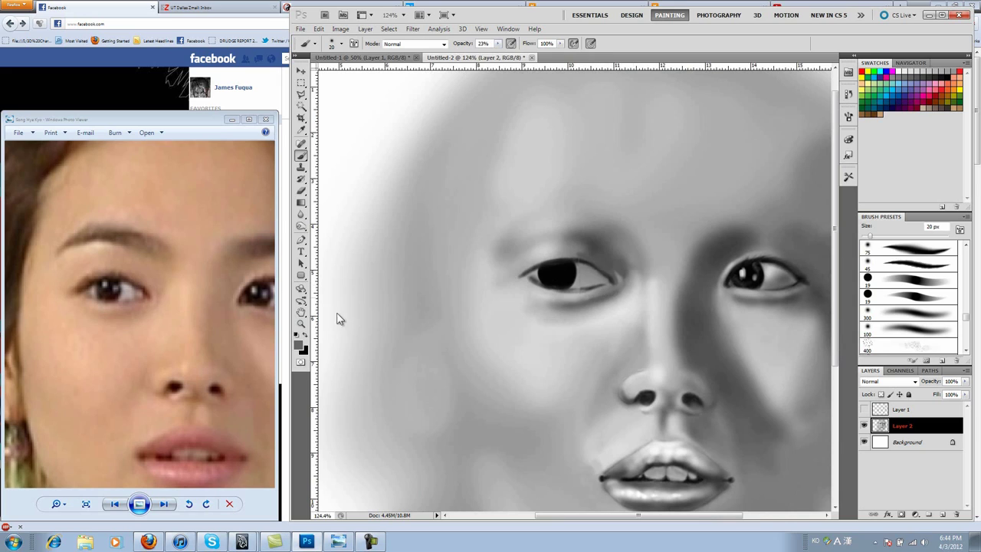
- Darken the upper eyelid and lighten the skin under the left eye with a lighter grey
{"action": "left_click_drag", "start_coordinate": [541, 253], "coordinate": [605, 264]}
{"action": "left_click_drag", "start_coordinate": [518, 276], "coordinate": [575, 253]}
{"action": "left_click", "coordinate": [537, 291], "text": "alt"}
{"action": "mouse_move", "coordinate": [529, 293]}
{"action": "left_mouse_down"}
{"action": "mouse_move", "coordinate": [567, 295]}
{"action": "mouse_move", "coordinate": [550, 252]}
{"action": "mouse_move", "coordinate": [583, 219]}
{"action": "left_mouse_up"}
{"action": "key", "text": "bracketright"}
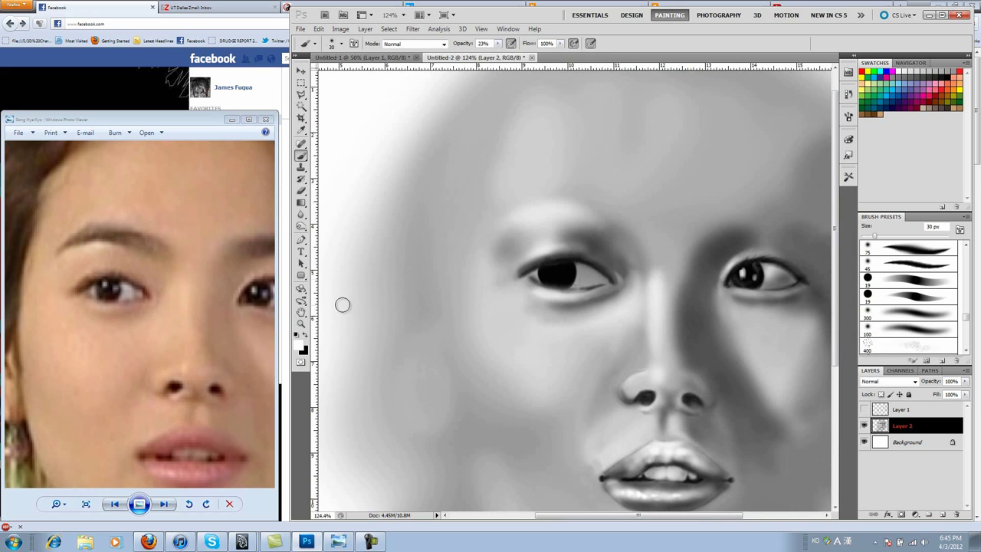
{"action": "key", "text": "bracketleft"}
{"action": "key", "text": "bracketleft"}
{"action": "key", "text": "bracketleft"}
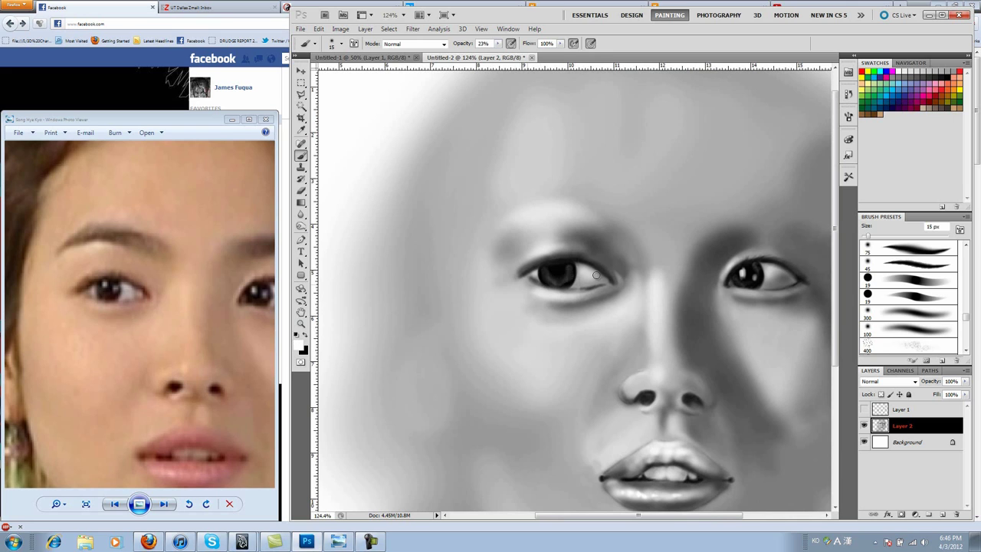
{"action": "key", "text": "r"}
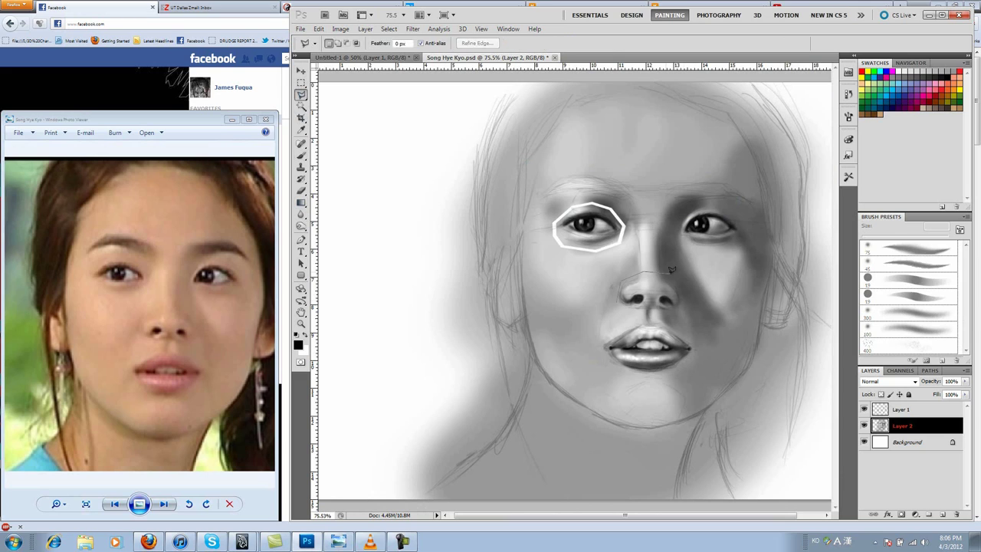
- Commit the nose reshaping and darken the lips and chin with a newly picked brush
{"action": "key", "text": "Return"}
{"action": "left_click", "coordinate": [302, 155]}
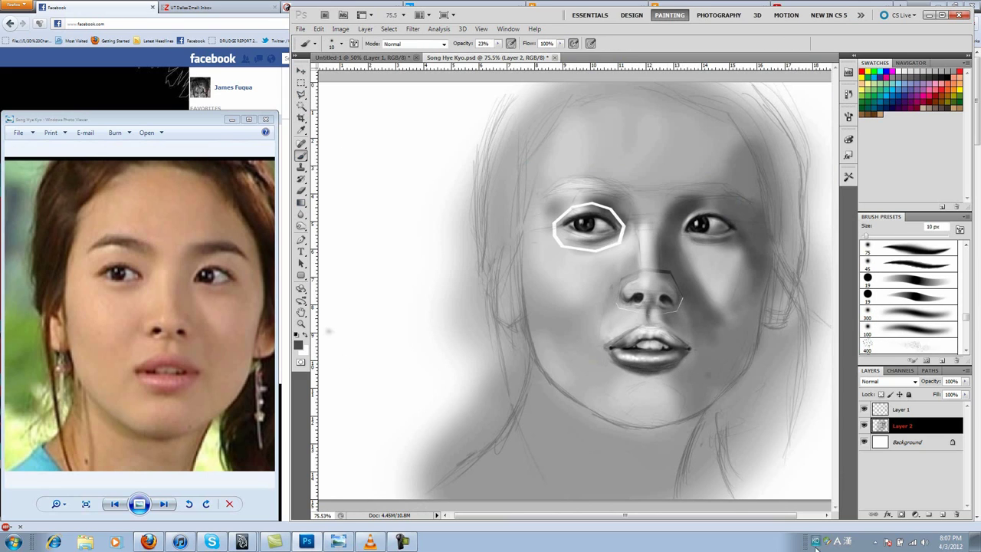
{"action": "right_click", "coordinate": [613, 358]}
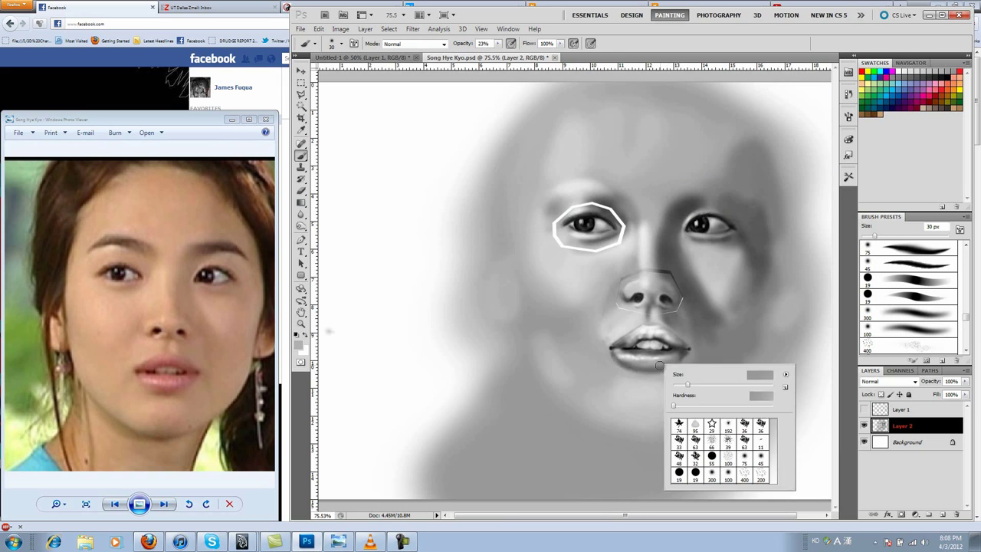
{"action": "left_click", "coordinate": [628, 346], "text": "alt"}
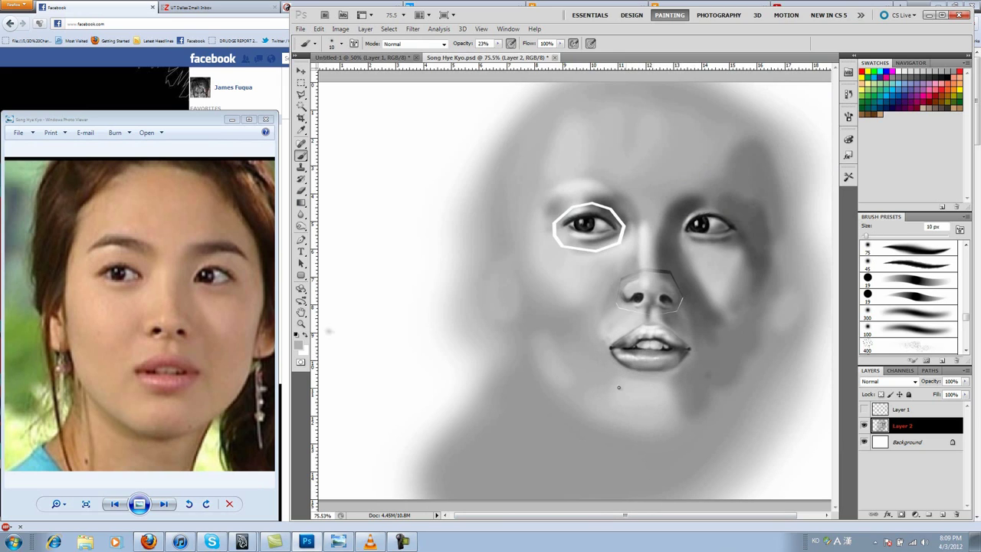
{"action": "mouse_move", "coordinate": [619, 387]}
{"action": "left_mouse_down"}
{"action": "mouse_move", "coordinate": [668, 373]}
{"action": "mouse_move", "coordinate": [609, 362]}
{"action": "left_mouse_up"}
- Work on the Layer 1 sketch with the Eraser, then return to the painted layer and recheck the sketch
{"action": "left_click", "coordinate": [865, 410]}
{"action": "left_click", "coordinate": [901, 409]}
{"action": "key", "text": "e"}
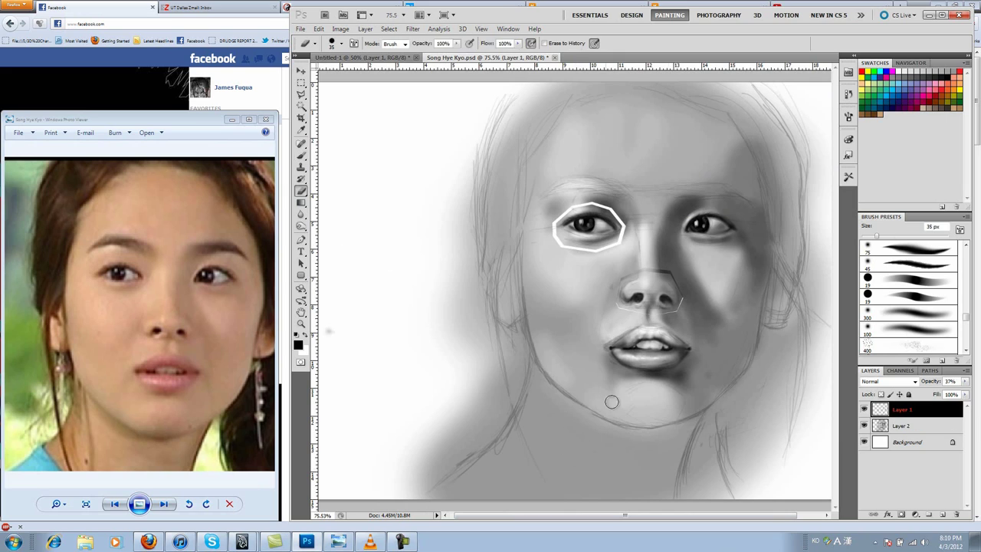
{"action": "key", "text": "b"}
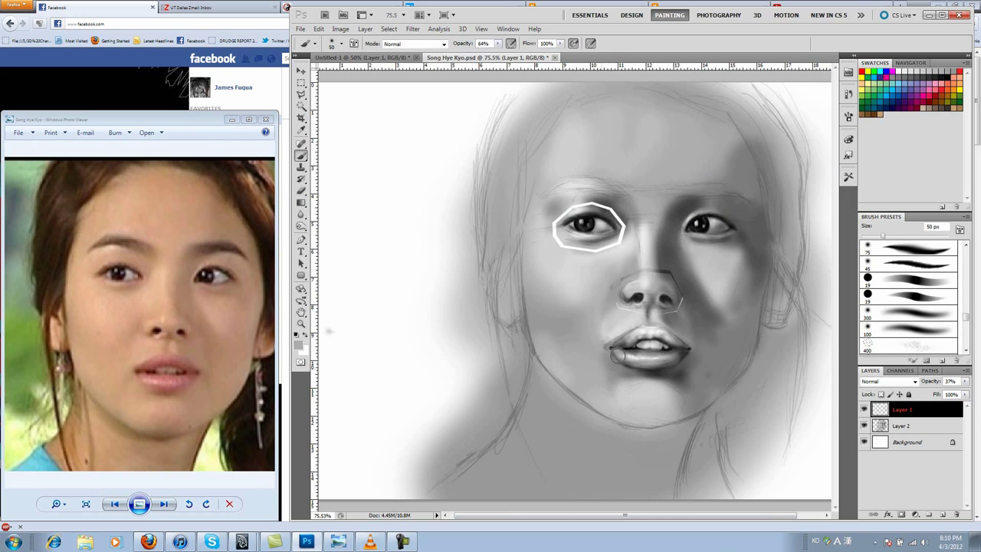
{"action": "key", "text": "alt+bracketleft"}
{"action": "key", "text": "bracketleft"}
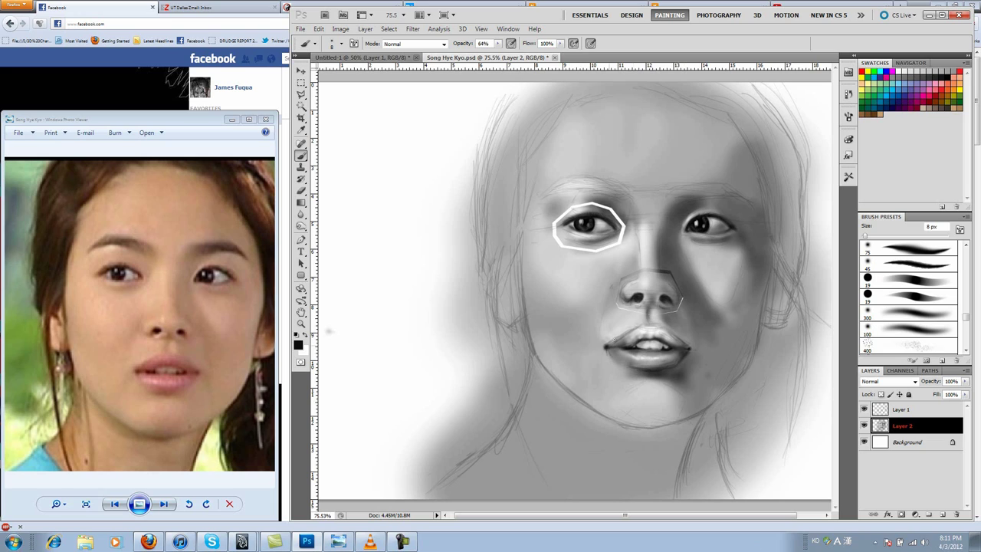
{"action": "key", "text": "bracketleft"}
{"action": "key", "text": "bracketleft"}
{"action": "key", "text": "bracketleft"}
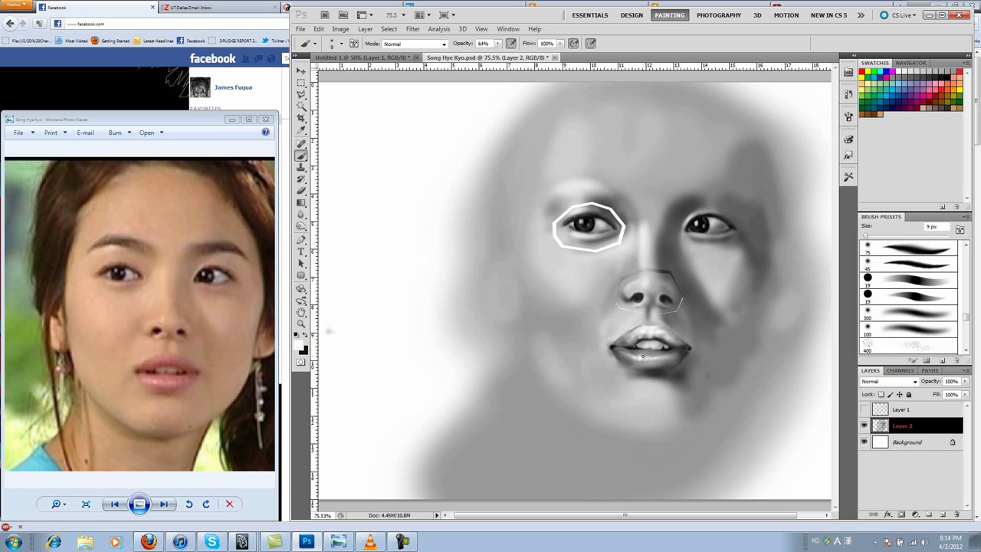
{"action": "left_click", "coordinate": [864, 409]}
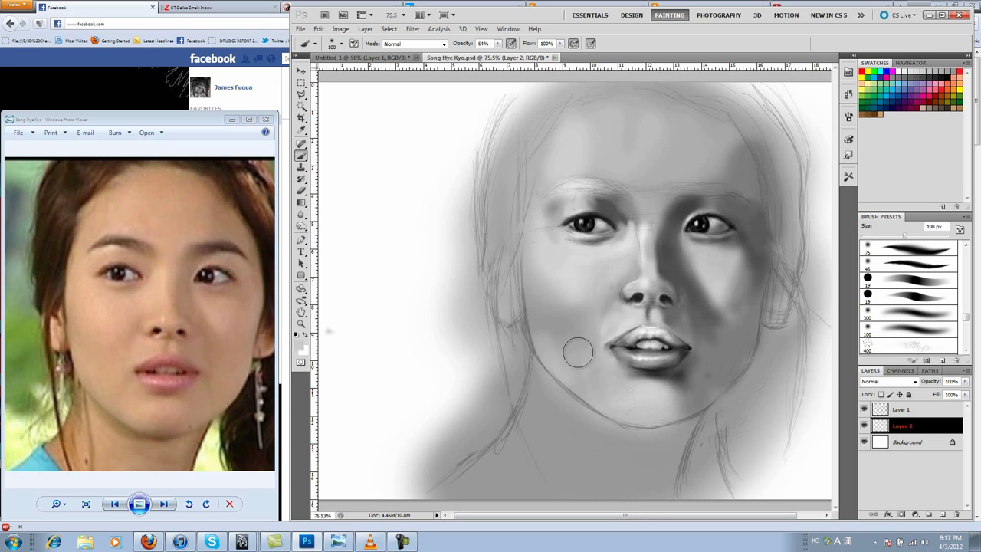
- Hide the sketch and sample skin tones beside the nose and left eye, adjusting brush size
{"action": "left_click", "coordinate": [864, 409]}
{"action": "left_click", "coordinate": [658, 284]}
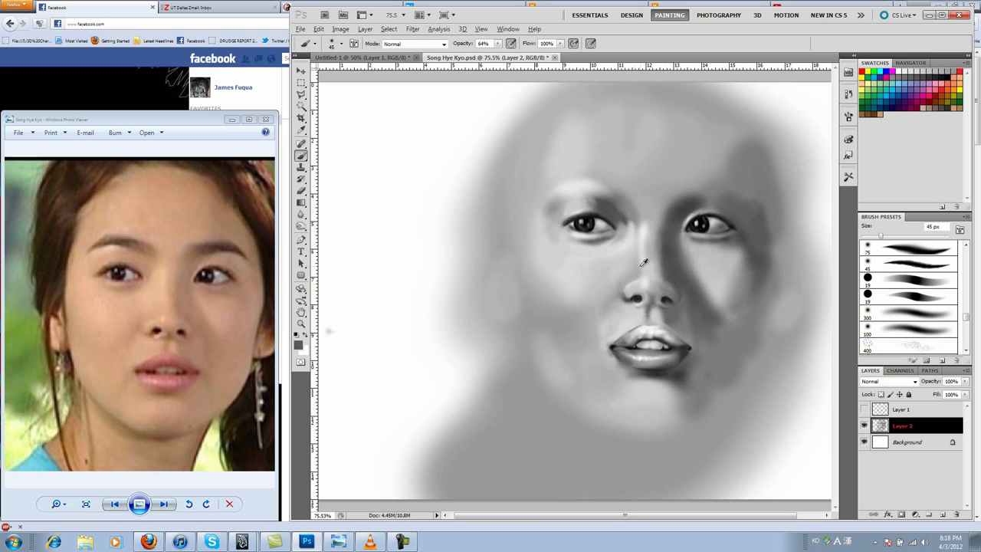
{"action": "left_click", "coordinate": [627, 290], "text": "alt"}
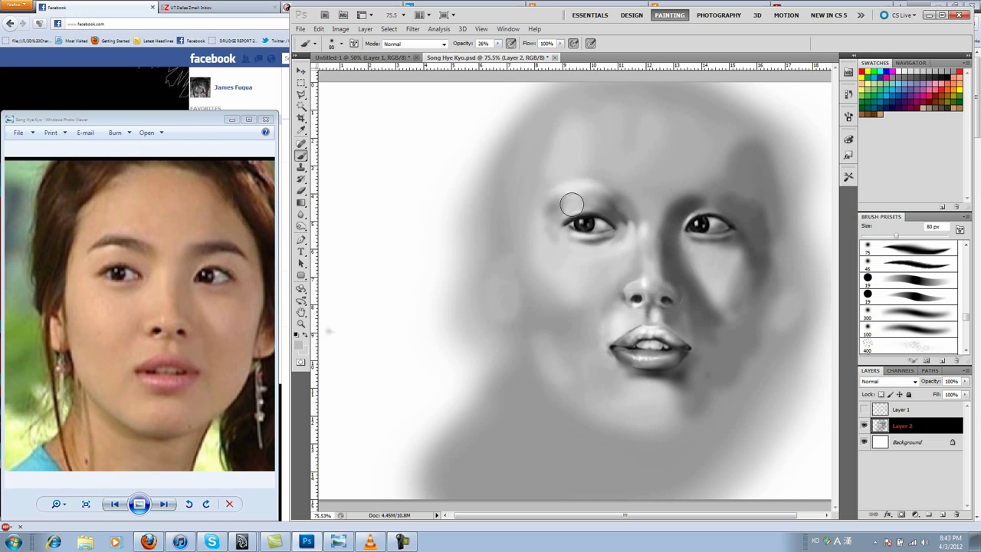
{"action": "left_click", "coordinate": [634, 223], "text": "alt"}
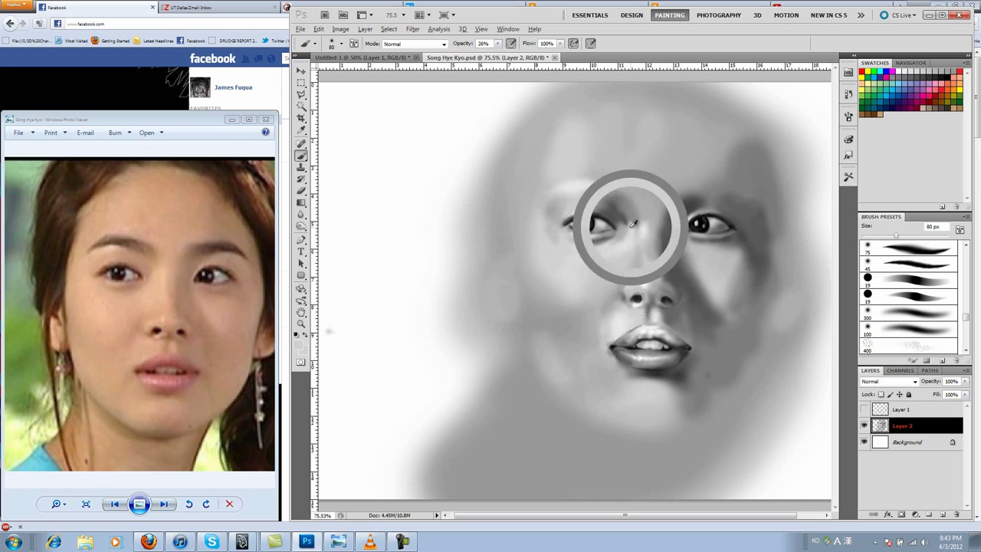
{"action": "key", "text": "bracketleft"}
{"action": "key", "text": "bracketleft"}
{"action": "key", "text": "bracketleft"}
{"action": "key", "text": "bracketright"}
{"action": "key", "text": "bracketright"}
{"action": "key", "text": "bracketright"}
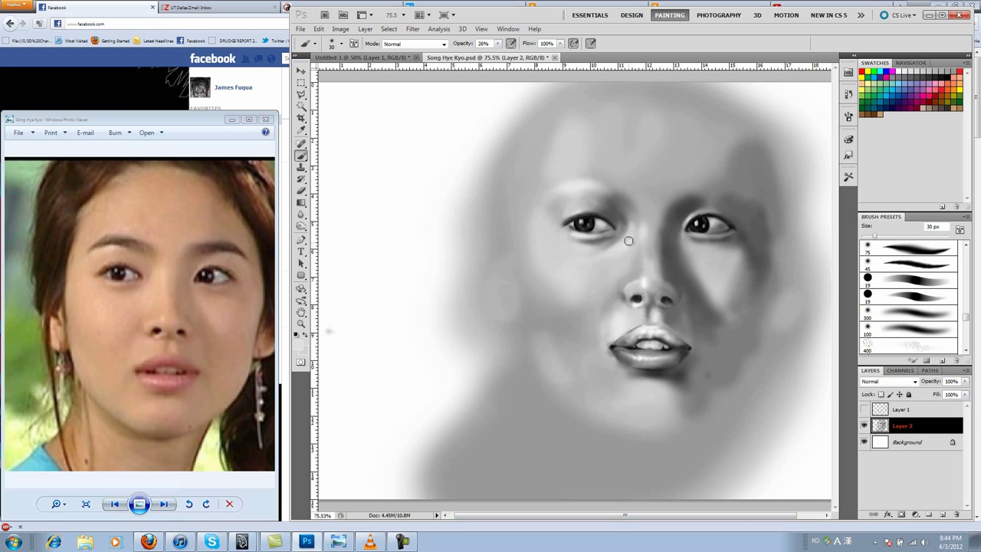
{"action": "key", "text": "bracketright"}
{"action": "key", "text": "bracketright"}
{"action": "key", "text": "bracketright"}
{"action": "key", "text": "bracketright"}
{"action": "key", "text": "bracketright"}
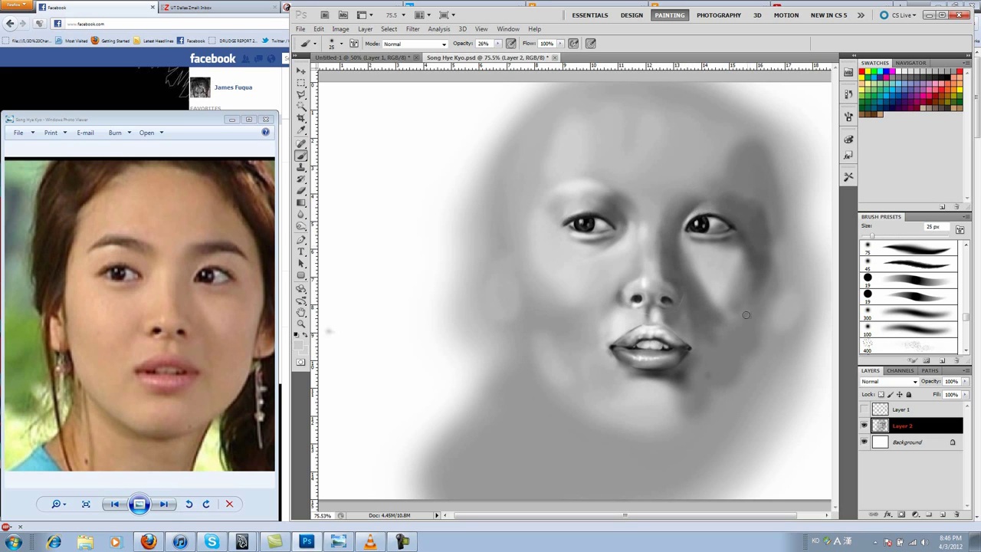
- Show the sketch and stroke the dark left eyebrow
{"action": "left_click", "coordinate": [864, 410]}
{"action": "scroll", "coordinate": [908, 299], "scroll_direction": "down", "scroll_amount": 2}
{"action": "mouse_move", "coordinate": [625, 184]}
{"action": "left_mouse_down"}
{"action": "mouse_move", "coordinate": [564, 188]}
{"action": "mouse_move", "coordinate": [618, 183]}
{"action": "left_mouse_up"}
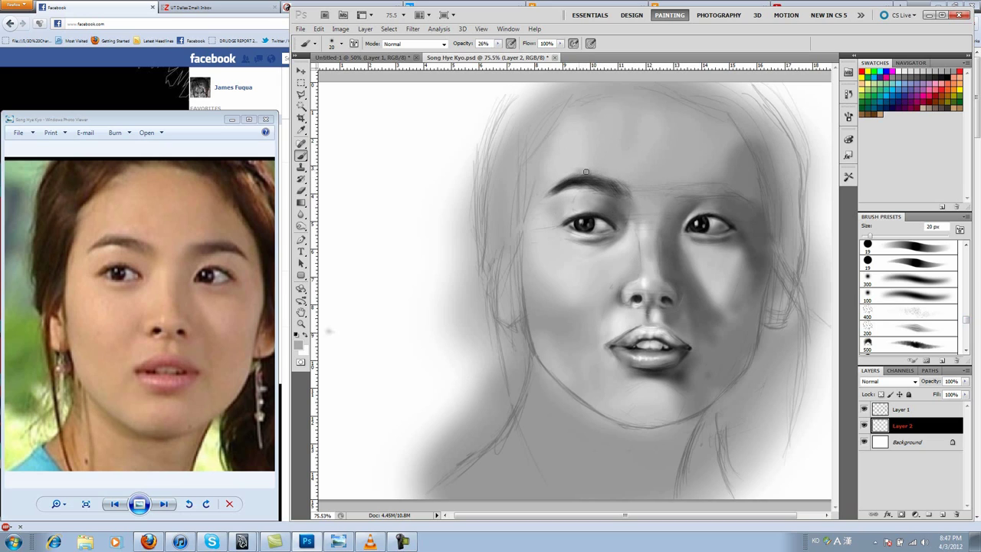
- Sample grey from the forehead while toggling the Layer 1 sketch on and off to check the brows
{"action": "left_click", "coordinate": [864, 409]}
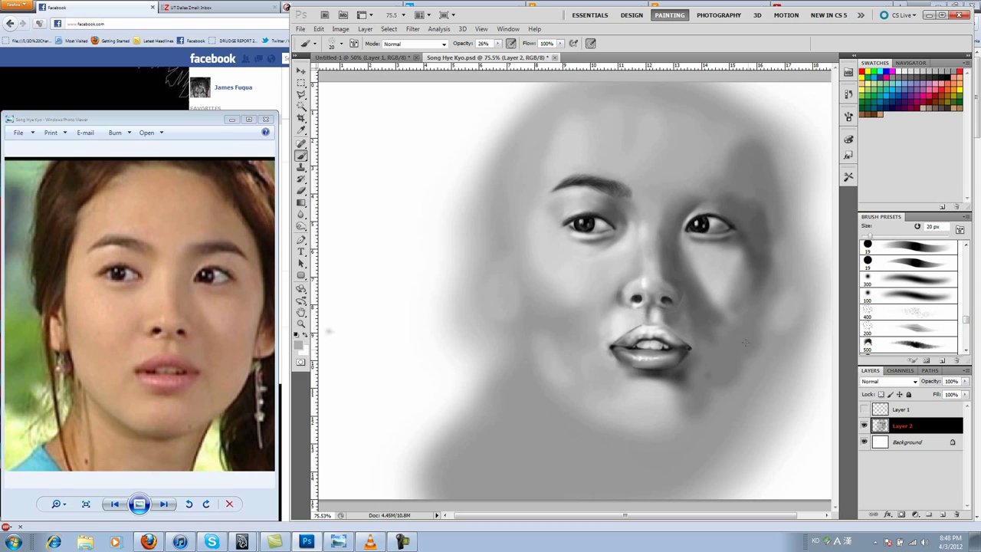
{"action": "left_click", "coordinate": [864, 409]}
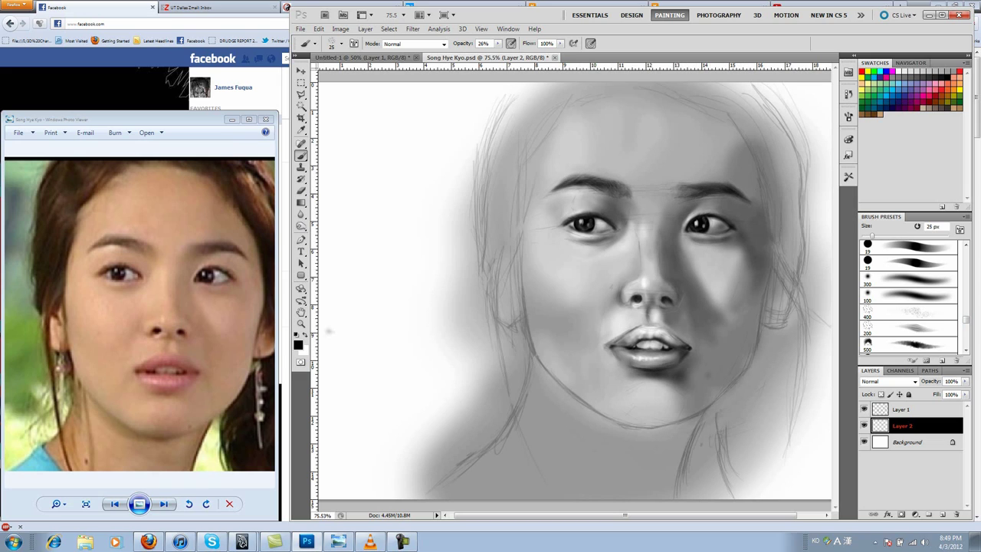
{"action": "left_click", "coordinate": [676, 164], "text": "alt"}
{"action": "left_click", "coordinate": [864, 410]}
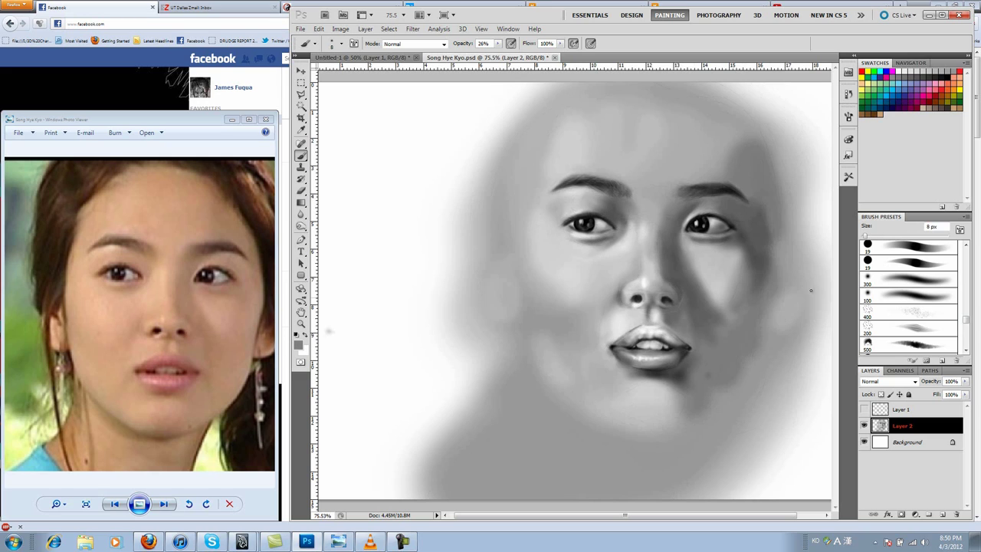
{"action": "left_click", "coordinate": [864, 409]}
- Trace the face outline in black from chin to cheek and around the forehead, then hide the sketch
{"action": "key", "text": "d"}
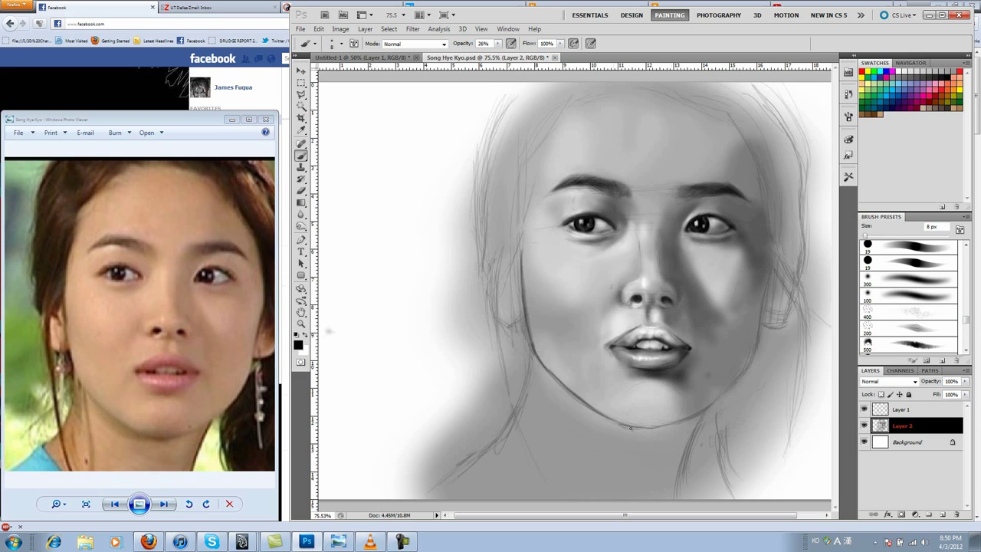
{"action": "left_click_drag", "start_coordinate": [630, 428], "coordinate": [769, 279]}
{"action": "mouse_move", "coordinate": [526, 253]}
{"action": "left_mouse_down"}
{"action": "mouse_move", "coordinate": [591, 91]}
{"action": "mouse_move", "coordinate": [768, 228]}
{"action": "left_mouse_up"}
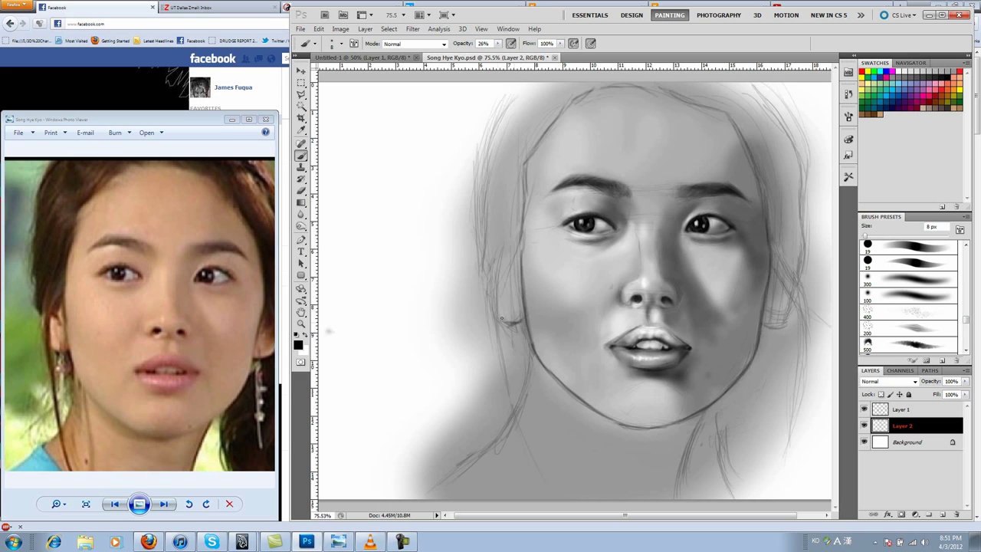
{"action": "left_click", "coordinate": [864, 410]}
- Softly repaint the right cheek with a large brush
{"action": "key", "text": "bracketright"}
{"action": "key", "text": "bracketright"}
{"action": "key", "text": "bracketright"}
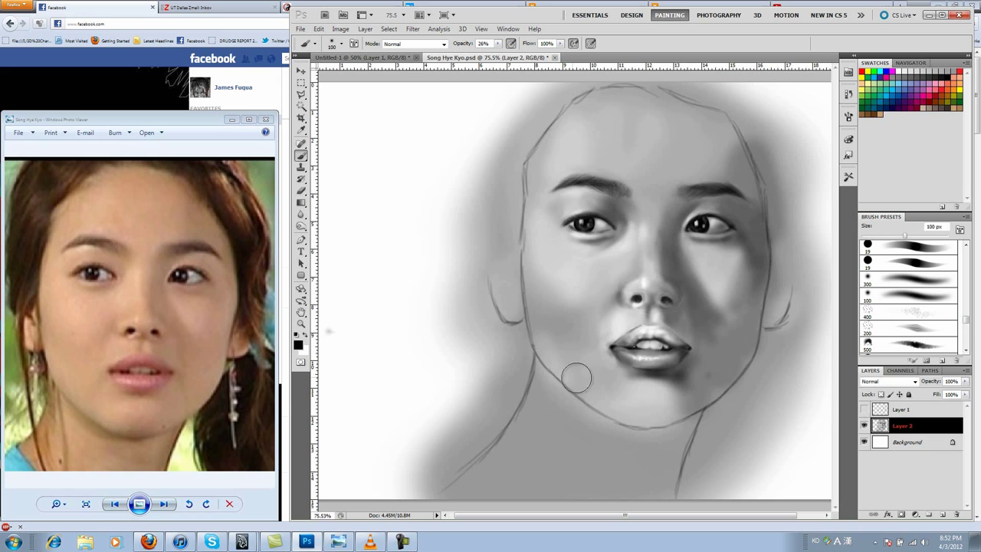
{"action": "key", "text": "bracketleft"}
{"action": "key", "text": "bracketleft"}
{"action": "key", "text": "bracketleft"}
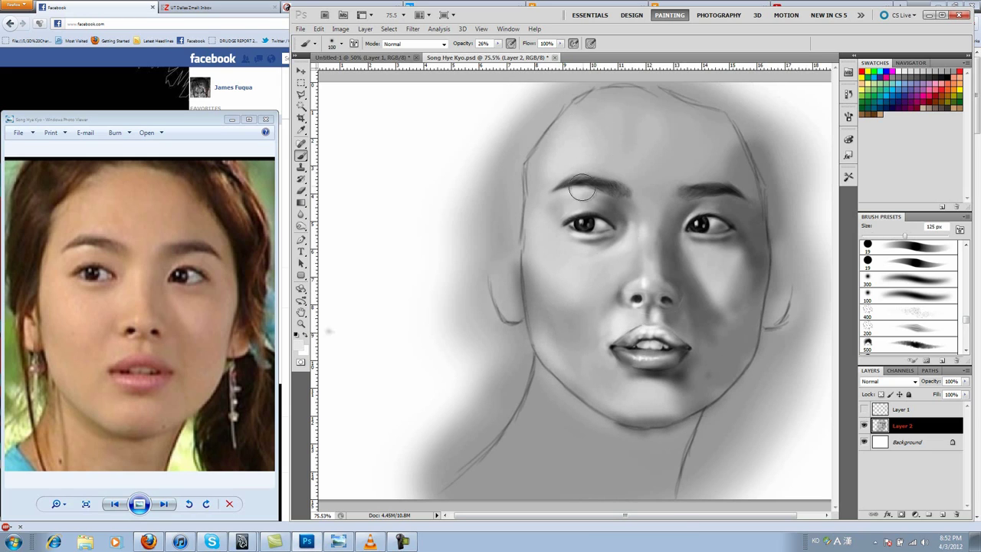
{"action": "key", "text": "bracketright"}
{"action": "key", "text": "bracketright"}
{"action": "key", "text": "bracketright"}
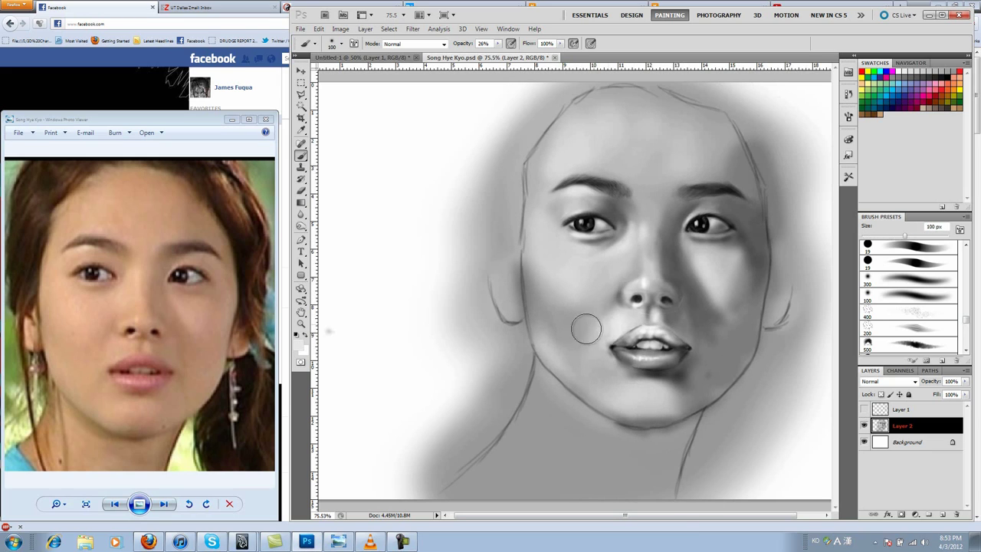
{"action": "key", "text": "bracketright"}
{"action": "key", "text": "bracketright"}
{"action": "key", "text": "bracketright"}
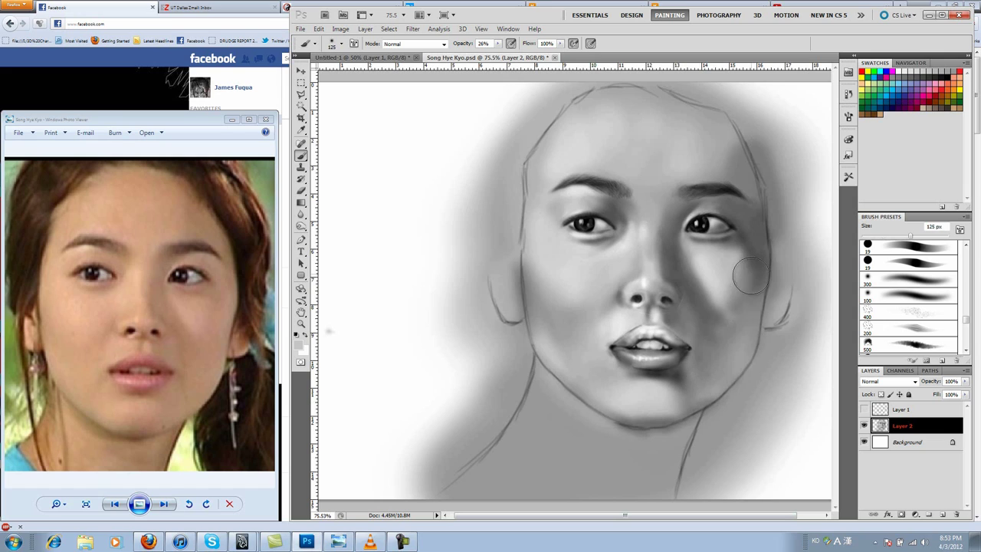
{"action": "left_click_drag", "start_coordinate": [740, 267], "coordinate": [741, 343]}
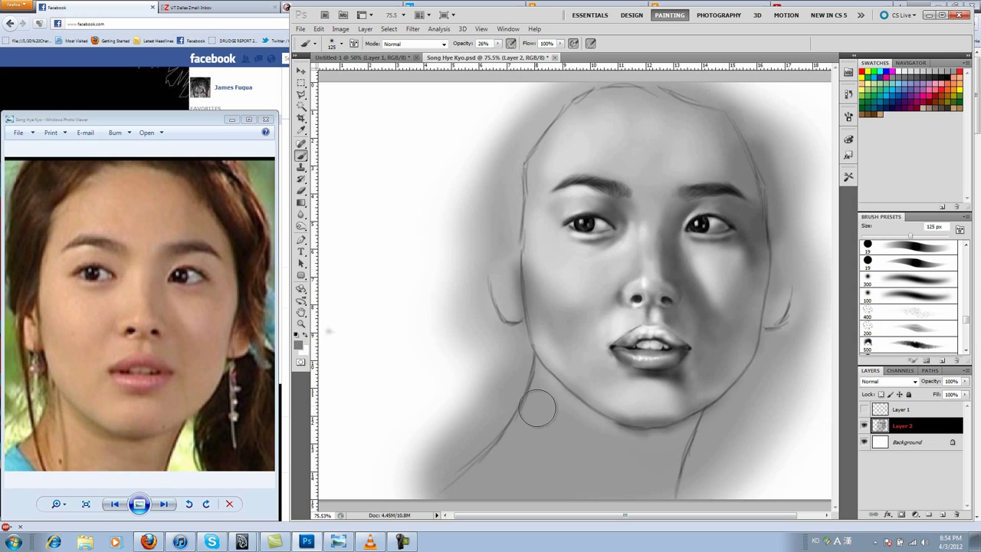
- Shade the ears: darken both in black, then lighten the left ear in white
{"action": "key", "text": "bracketleft"}
{"action": "key", "text": "bracketleft"}
{"action": "key", "text": "bracketleft"}
{"action": "key", "text": "d"}
{"action": "left_click", "coordinate": [865, 409]}
{"action": "left_click_drag", "start_coordinate": [513, 290], "coordinate": [506, 273]}
{"action": "key", "text": "bracketright"}
{"action": "key", "text": "bracketright"}
{"action": "key", "text": "bracketright"}
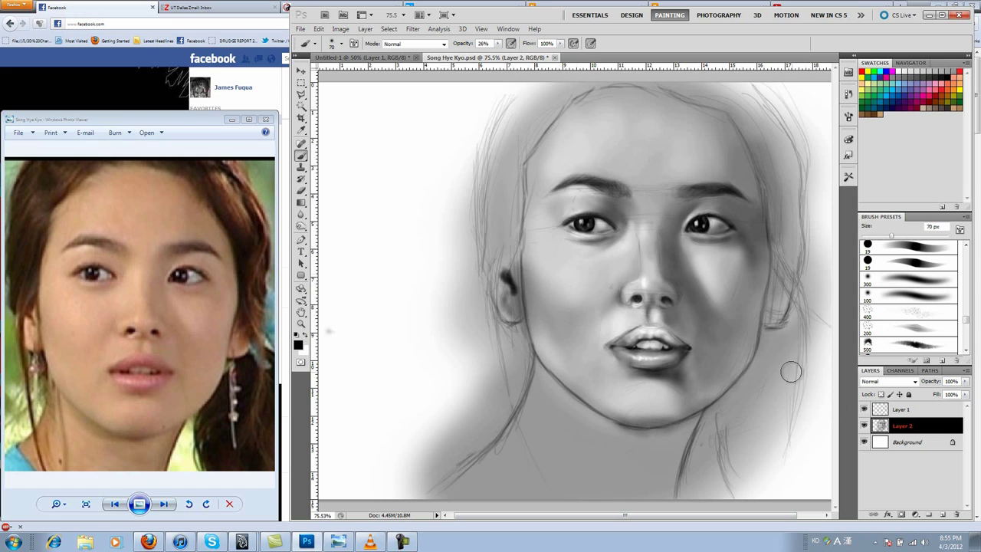
{"action": "left_click_drag", "start_coordinate": [777, 293], "coordinate": [767, 322]}
{"action": "key", "text": "x"}
{"action": "key", "text": "bracketleft"}
{"action": "key", "text": "bracketleft"}
{"action": "mouse_move", "coordinate": [512, 264]}
{"action": "left_mouse_down"}
{"action": "mouse_move", "coordinate": [502, 314]}
{"action": "mouse_move", "coordinate": [524, 316]}
{"action": "left_mouse_up"}
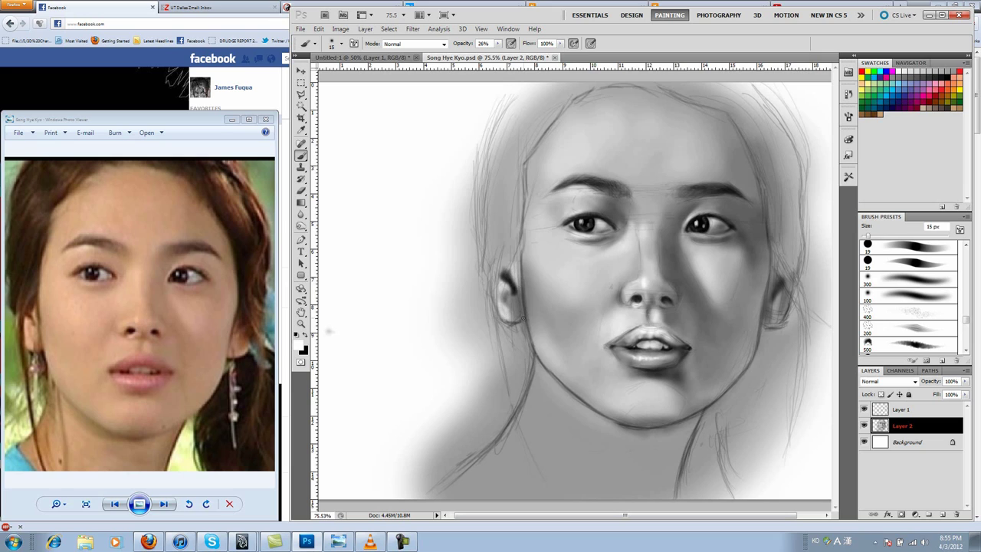
- Shade along the jaw, under the chin and across the neck in black with a large brush
{"action": "key", "text": "x"}
{"action": "key", "text": "bracketright"}
{"action": "key", "text": "bracketright"}
{"action": "key", "text": "bracketright"}
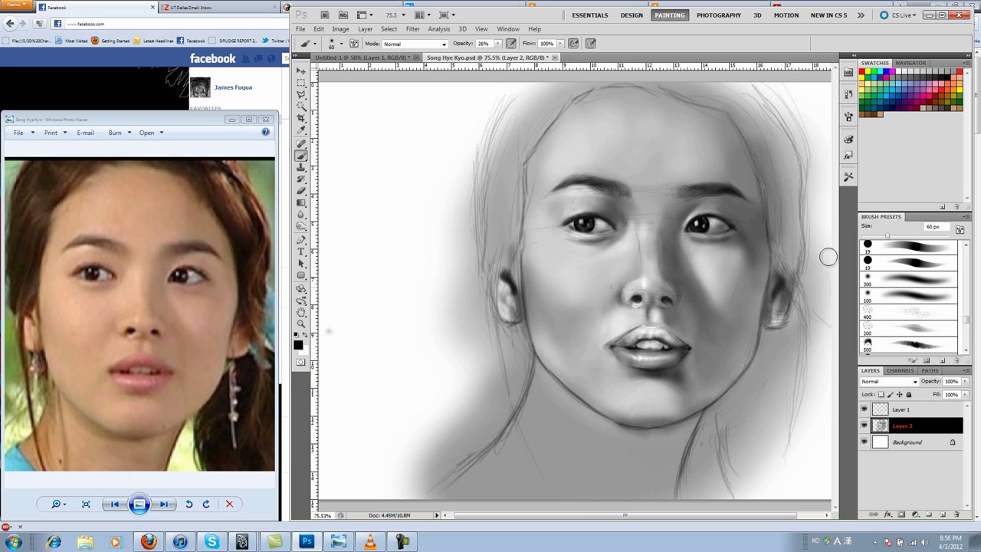
{"action": "mouse_move", "coordinate": [567, 406]}
{"action": "left_mouse_down"}
{"action": "mouse_move", "coordinate": [631, 432]}
{"action": "mouse_move", "coordinate": [652, 393]}
{"action": "mouse_move", "coordinate": [683, 425]}
{"action": "mouse_move", "coordinate": [613, 460]}
{"action": "left_mouse_up"}
{"action": "key", "text": "bracketright"}
{"action": "key", "text": "bracketright"}
{"action": "key", "text": "bracketright"}
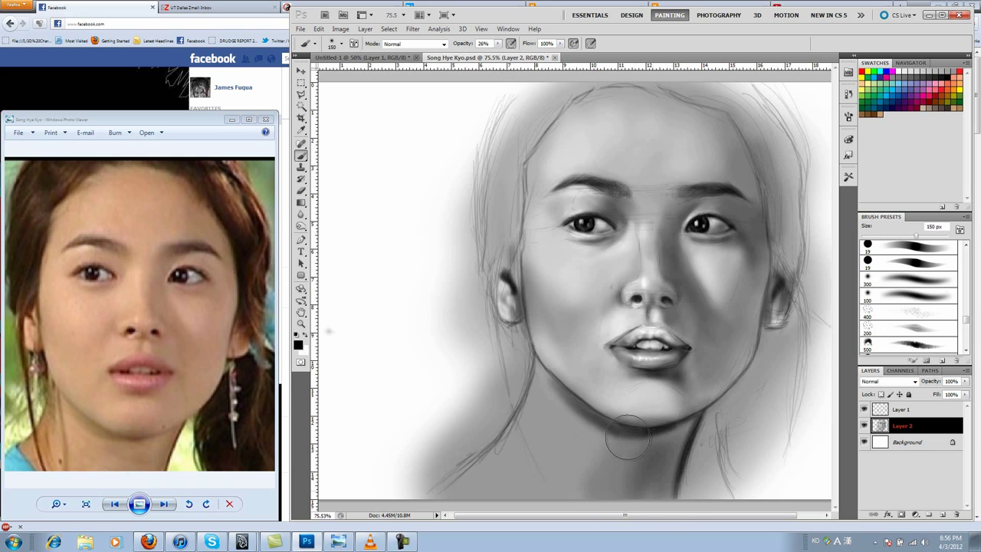
{"action": "key", "text": "bracketright"}
{"action": "key", "text": "bracketright"}
{"action": "key", "text": "bracketright"}
{"action": "mouse_move", "coordinate": [529, 414]}
{"action": "left_mouse_down"}
{"action": "mouse_move", "coordinate": [491, 460]}
{"action": "mouse_move", "coordinate": [555, 435]}
{"action": "left_mouse_up"}
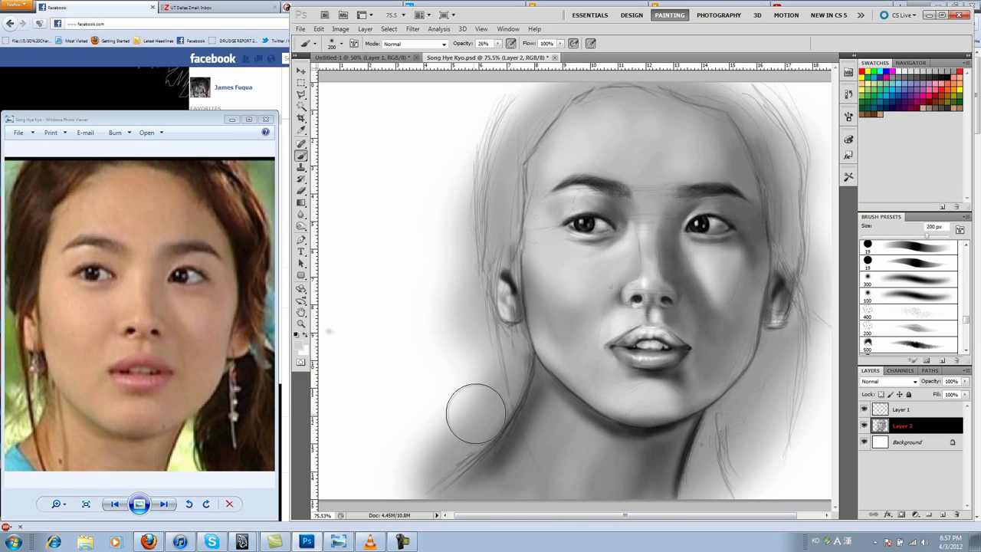
{"action": "key", "text": "bracketleft"}
{"action": "key", "text": "bracketleft"}
{"action": "key", "text": "bracketleft"}
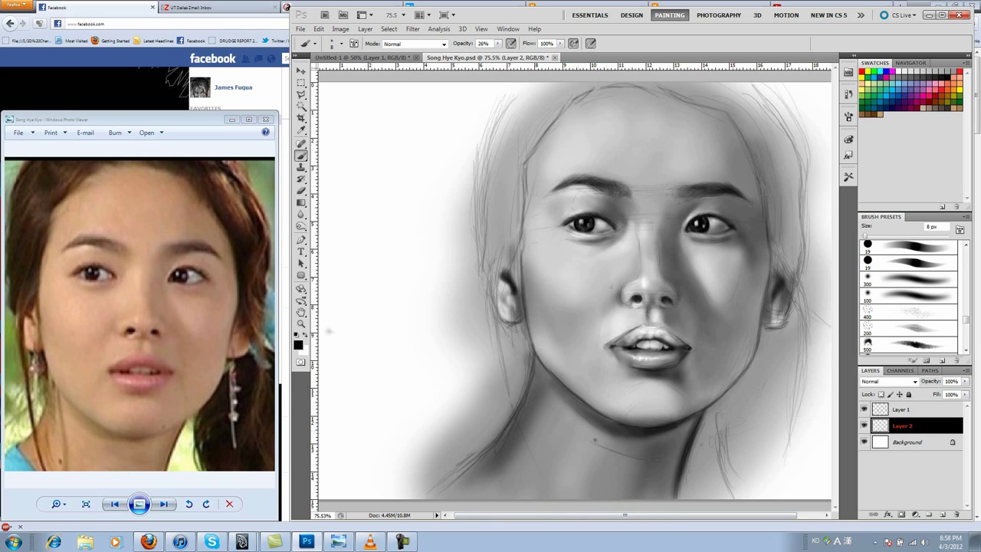
{"action": "key", "text": "bracketright"}
{"action": "key", "text": "bracketright"}
{"action": "key", "text": "bracketright"}
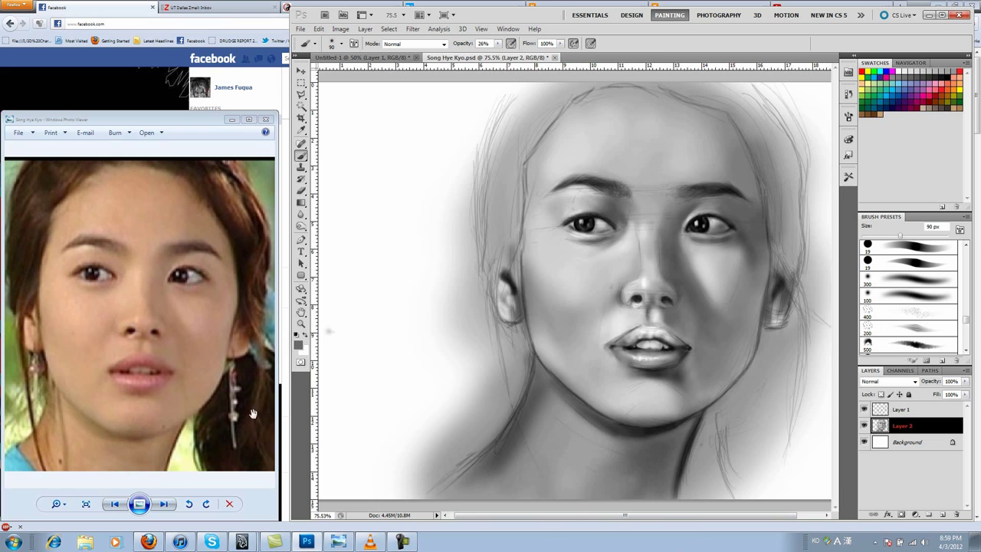
{"action": "left_click_drag", "start_coordinate": [253, 414], "coordinate": [265, 414]}
- Zoom out and add fine hair strands on both sides of the head
{"action": "left_click", "coordinate": [427, 329], "text": "alt"}
{"action": "left_click", "coordinate": [301, 154]}
{"action": "left_click_drag", "start_coordinate": [482, 152], "coordinate": [480, 201]}
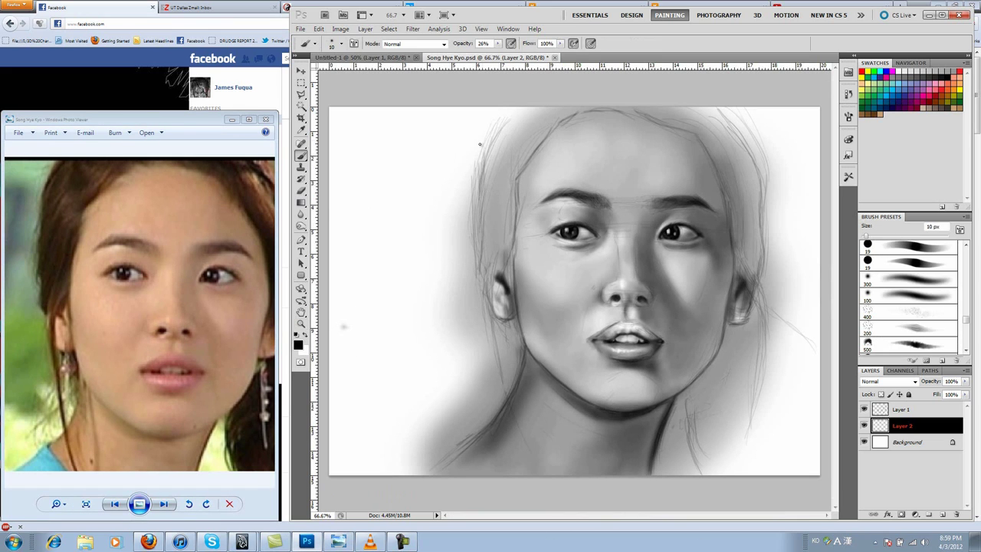
{"action": "mouse_move", "coordinate": [495, 107]}
{"action": "left_mouse_down"}
{"action": "mouse_move", "coordinate": [478, 288]}
{"action": "mouse_move", "coordinate": [475, 192]}
{"action": "left_mouse_up"}
{"action": "left_click_drag", "start_coordinate": [732, 107], "coordinate": [764, 247]}
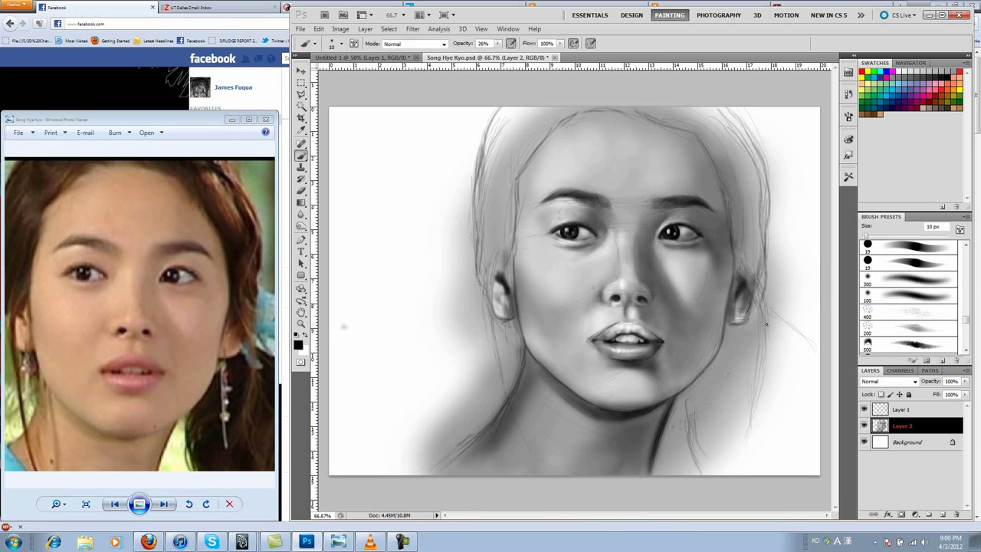
- Hide the Layer 1 sketch and zoom in on the lips, adjusting the brush size
{"action": "scroll", "coordinate": [630, 338], "scroll_direction": "up", "scroll_amount": 5}
{"action": "key", "text": "bracketleft"}
{"action": "key", "text": "bracketleft"}
{"action": "key", "text": "bracketleft"}
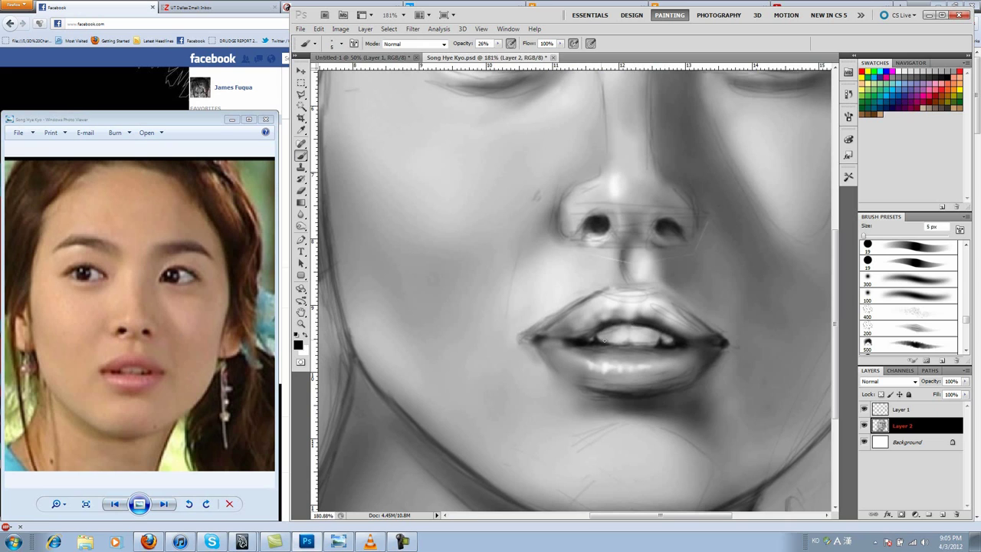
{"action": "key", "text": "bracketright"}
{"action": "key", "text": "bracketright"}
{"action": "key", "text": "bracketright"}
{"action": "left_click", "coordinate": [865, 410]}
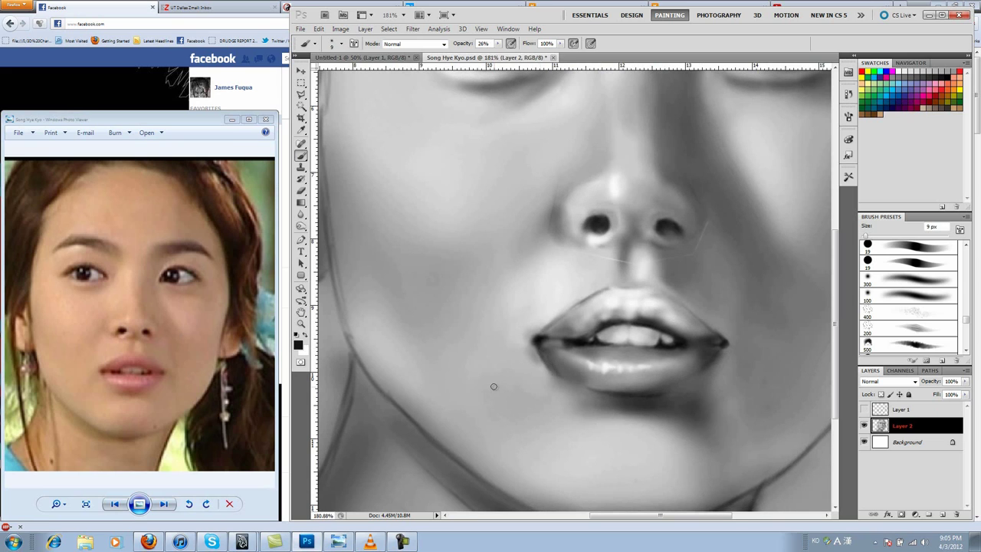
{"action": "scroll", "coordinate": [624, 390], "scroll_direction": "down", "scroll_amount": 5}
{"action": "scroll", "coordinate": [559, 283], "scroll_direction": "up", "scroll_amount": 7}
{"action": "key", "text": "bracketleft"}
{"action": "key", "text": "bracketleft"}
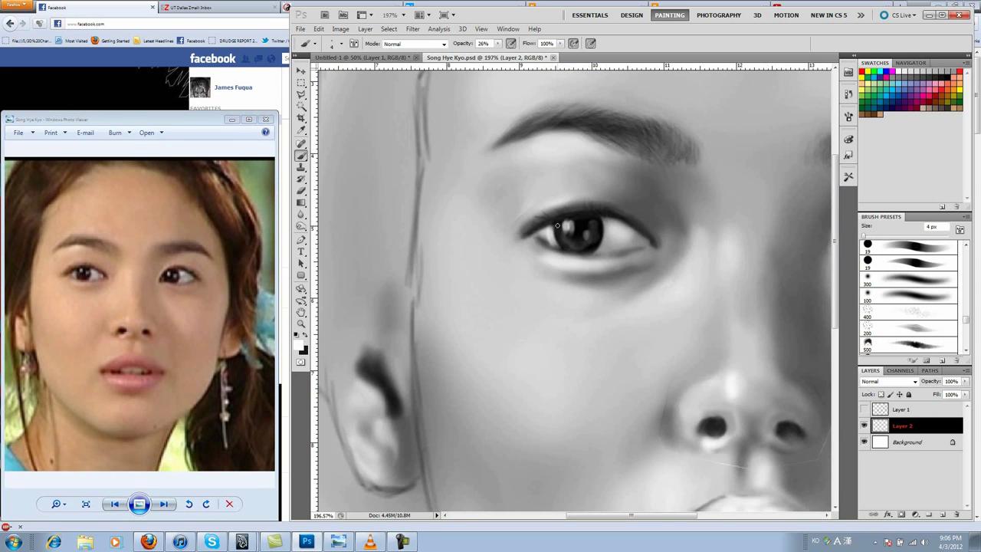
{"action": "scroll", "coordinate": [636, 361], "scroll_direction": "down", "scroll_amount": 5}
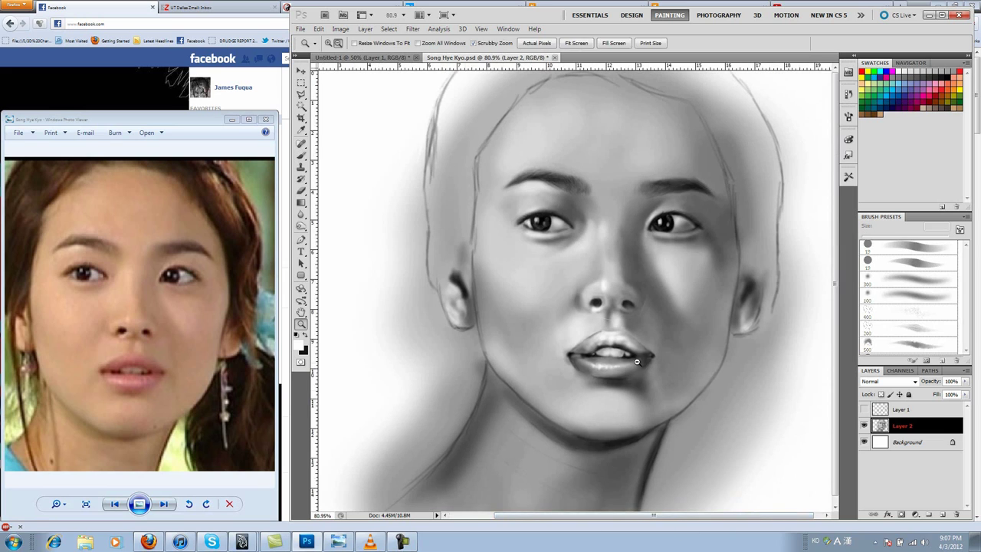
- Darken and soften the shading along both jawlines, chin and neck, then zoom out
{"action": "left_click", "coordinate": [302, 155]}
{"action": "left_click_drag", "start_coordinate": [732, 322], "coordinate": [669, 420]}
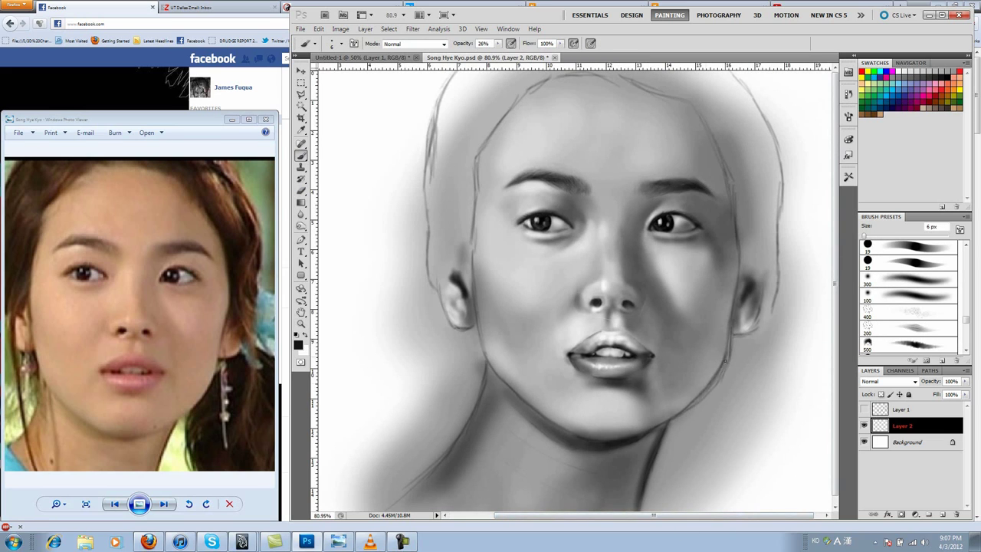
{"action": "key", "text": "bracketright"}
{"action": "key", "text": "bracketright"}
{"action": "key", "text": "bracketright"}
{"action": "left_click_drag", "start_coordinate": [490, 356], "coordinate": [575, 433]}
{"action": "left_click_drag", "start_coordinate": [690, 406], "coordinate": [718, 331]}
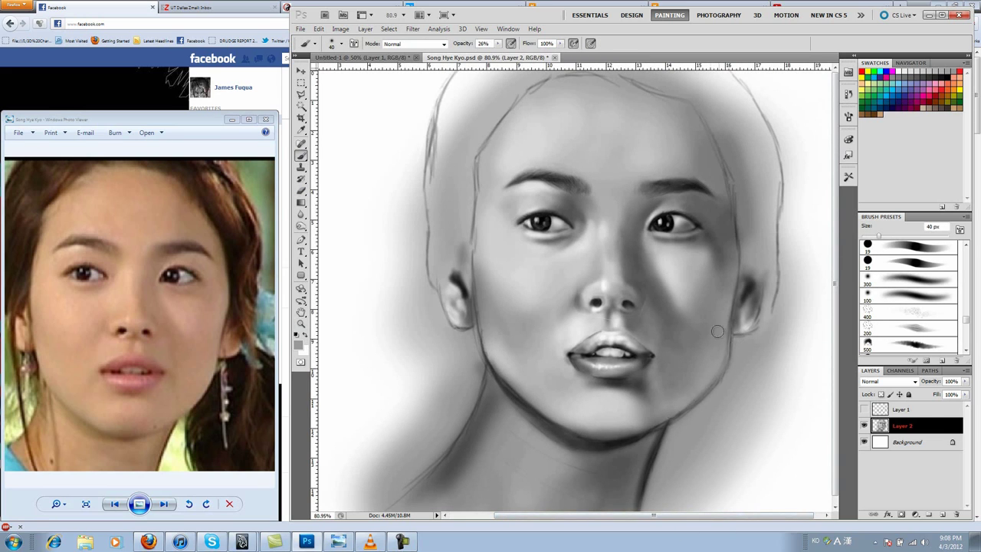
{"action": "left_click_drag", "start_coordinate": [496, 366], "coordinate": [582, 433]}
{"action": "left_click_drag", "start_coordinate": [732, 345], "coordinate": [717, 381]}
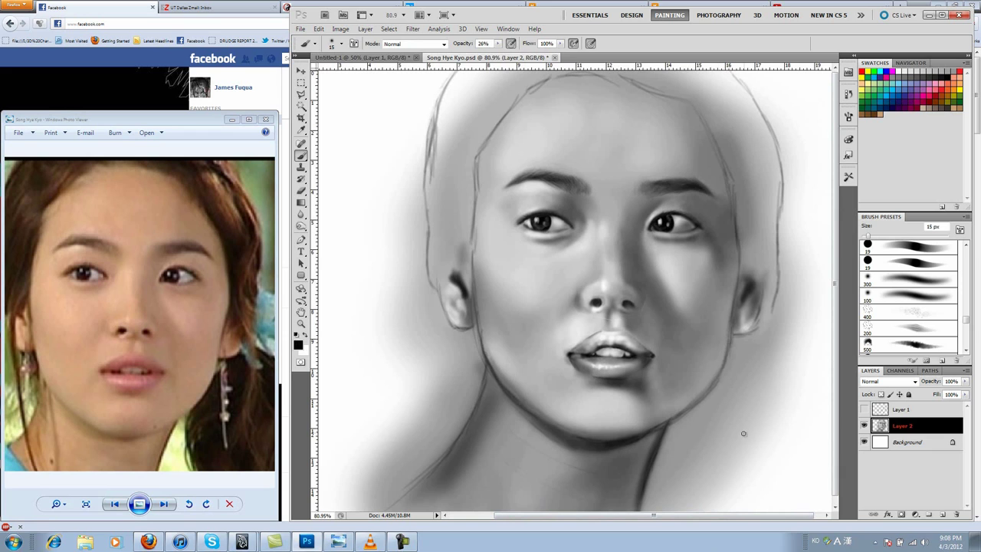
{"action": "key", "text": "0"}
{"action": "key", "text": "ctrl+minus"}
- Block in solid black hair over the top and both sides of the head with a hard 19 px brush
{"action": "left_click", "coordinate": [899, 264]}
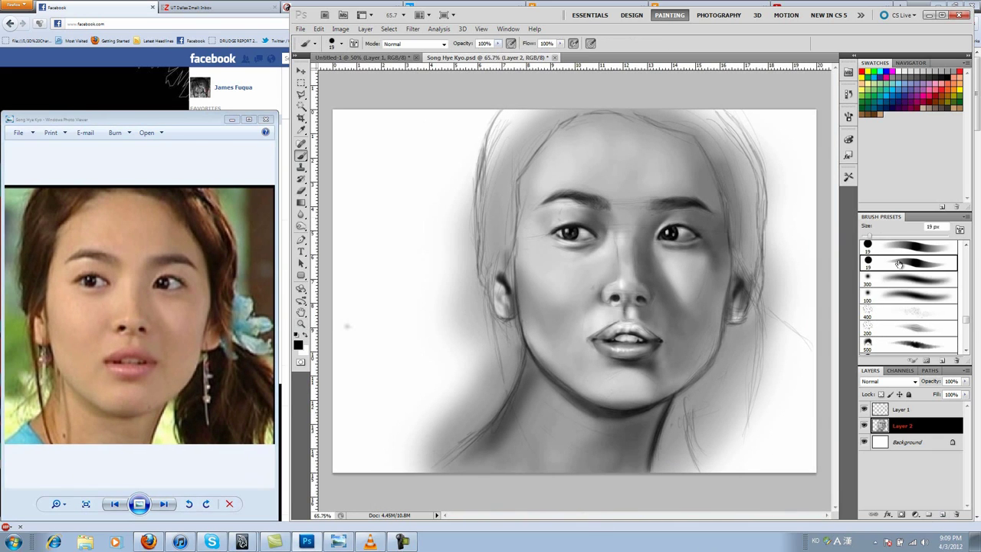
{"action": "left_click_drag", "start_coordinate": [537, 115], "coordinate": [483, 230]}
{"action": "left_click_drag", "start_coordinate": [499, 184], "coordinate": [582, 115]}
{"action": "left_click_drag", "start_coordinate": [514, 168], "coordinate": [484, 270]}
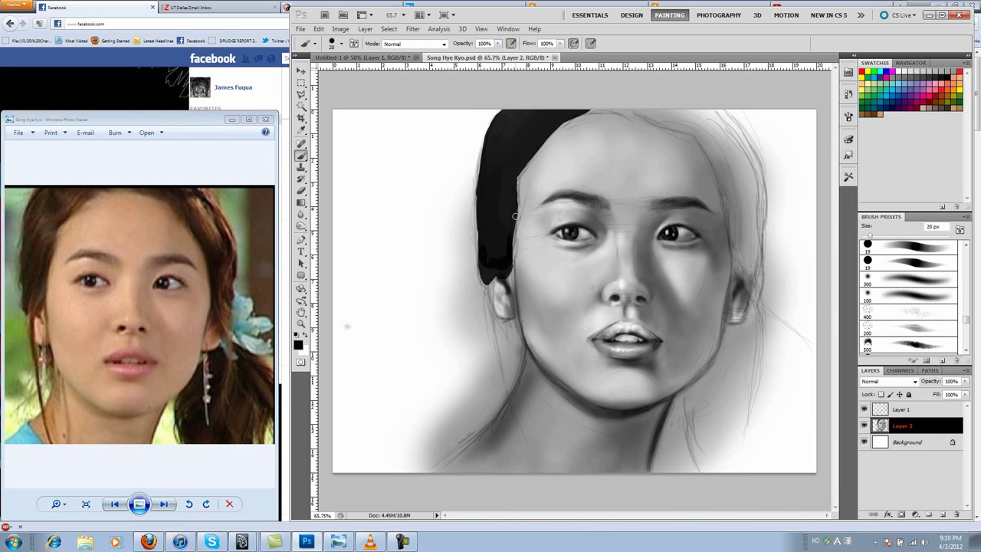
{"action": "key", "text": "bracketright"}
{"action": "left_click_drag", "start_coordinate": [699, 130], "coordinate": [759, 238]}
{"action": "left_click_drag", "start_coordinate": [736, 146], "coordinate": [629, 115]}
{"action": "left_click_drag", "start_coordinate": [629, 115], "coordinate": [587, 108]}
{"action": "left_click_drag", "start_coordinate": [732, 184], "coordinate": [753, 288]}
- Paint a large black shoulder mass at lower right and lighten its edge near the neck
{"action": "key", "text": "bracketleft"}
{"action": "key", "text": "bracketleft"}
{"action": "key", "text": "bracketleft"}
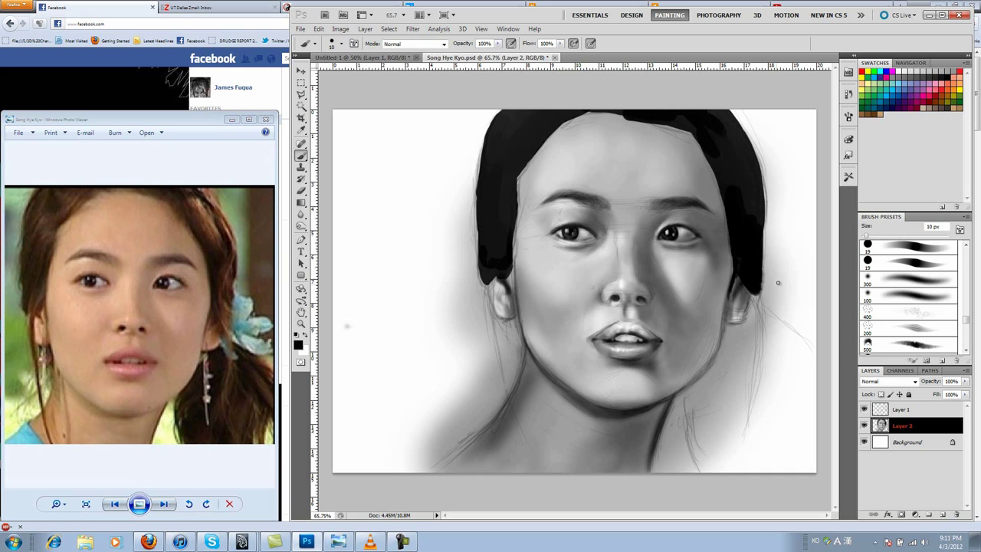
{"action": "key", "text": "bracketright"}
{"action": "key", "text": "bracketright"}
{"action": "key", "text": "bracketright"}
{"action": "mouse_move", "coordinate": [729, 399]}
{"action": "left_mouse_down"}
{"action": "mouse_move", "coordinate": [702, 464]}
{"action": "mouse_move", "coordinate": [716, 345]}
{"action": "mouse_move", "coordinate": [782, 403]}
{"action": "mouse_move", "coordinate": [789, 382]}
{"action": "mouse_move", "coordinate": [767, 319]}
{"action": "mouse_move", "coordinate": [725, 327]}
{"action": "left_mouse_up"}
{"action": "key", "text": "bracketleft"}
{"action": "key", "text": "bracketleft"}
{"action": "key", "text": "bracketleft"}
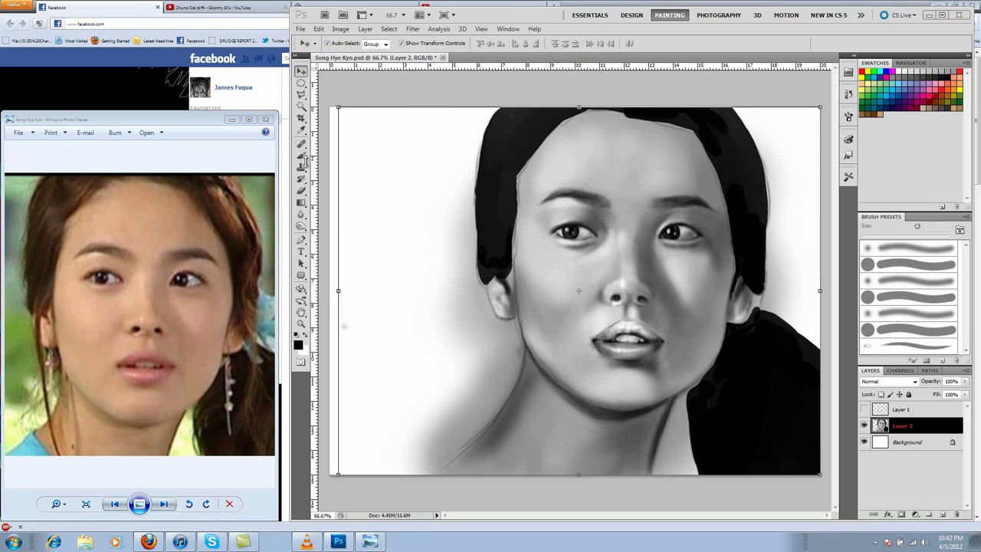
{"action": "left_click_drag", "start_coordinate": [725, 340], "coordinate": [679, 397]}
{"action": "mouse_move", "coordinate": [730, 323]}
{"action": "left_mouse_down"}
{"action": "mouse_move", "coordinate": [713, 364]}
{"action": "mouse_move", "coordinate": [689, 385]}
{"action": "left_mouse_up"}
- Return to the brush, add a new layer, and set a 50 px brush at full opacity
{"action": "key", "text": "b"}
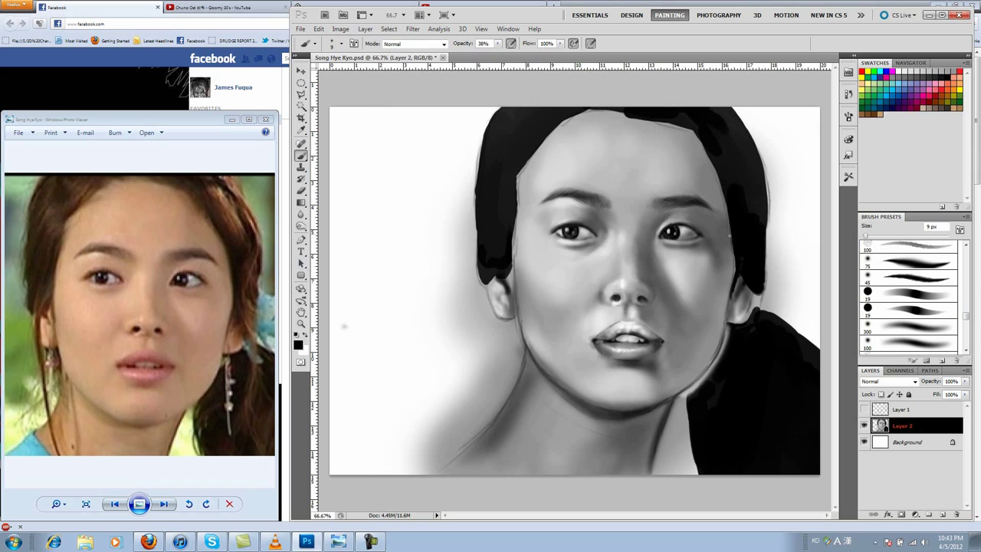
{"action": "key", "text": "0"}
{"action": "key", "text": "bracketright"}
{"action": "key", "text": "bracketright"}
{"action": "key", "text": "bracketright"}
{"action": "key", "text": "ctrl+shift+alt+n"}
- Repaint the top, left hair and shoulder area solid black on the new layer
{"action": "mouse_move", "coordinate": [712, 138]}
{"action": "left_mouse_down"}
{"action": "mouse_move", "coordinate": [729, 195]}
{"action": "mouse_move", "coordinate": [725, 115]}
{"action": "left_mouse_up"}
{"action": "left_click_drag", "start_coordinate": [530, 125], "coordinate": [497, 261]}
{"action": "left_click_drag", "start_coordinate": [701, 391], "coordinate": [732, 338]}
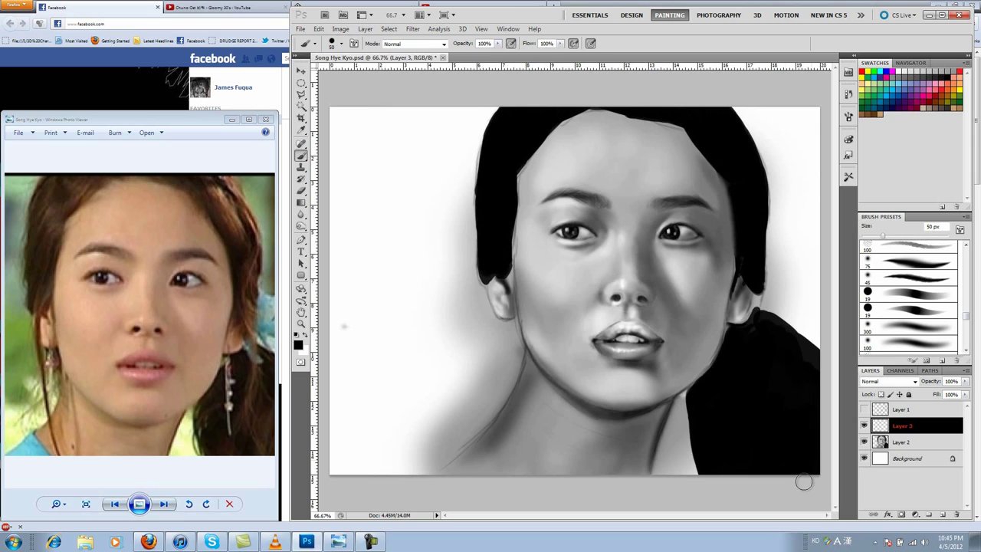
{"action": "left_click_drag", "start_coordinate": [812, 360], "coordinate": [751, 314]}
{"action": "key", "text": "bracketleft"}
{"action": "key", "text": "bracketleft"}
{"action": "key", "text": "bracketleft"}
- Zoom in on the right eye and shade and highlight the lower eyelid at 31% opacity
{"action": "scroll", "coordinate": [672, 241], "scroll_direction": "up", "scroll_amount": 5}
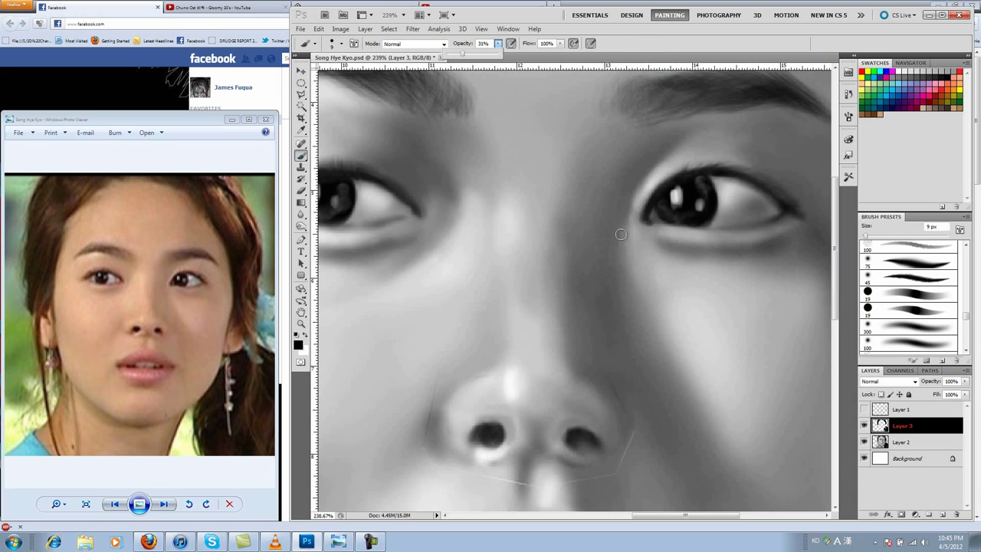
{"action": "key", "text": "3"}
{"action": "key", "text": "1"}
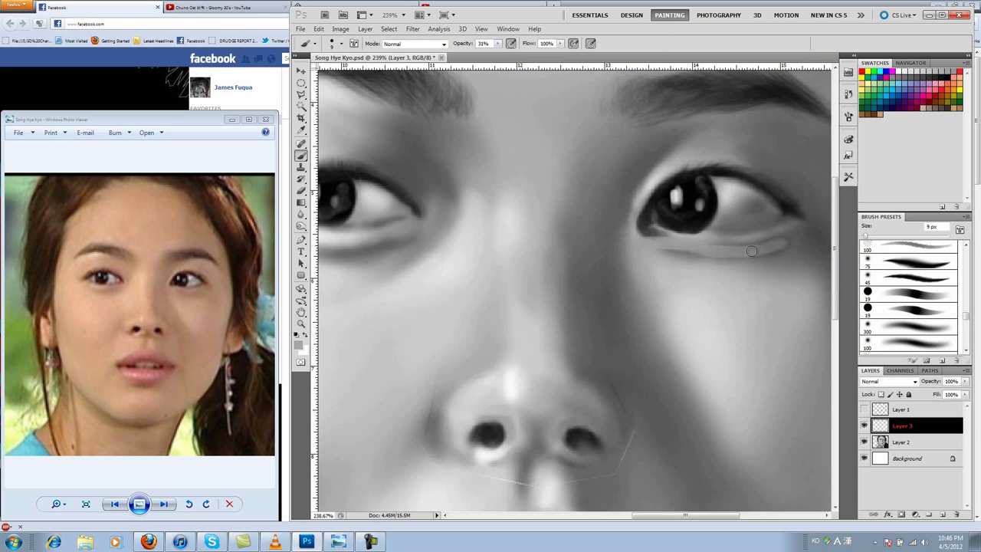
{"action": "key", "text": "bracketright"}
{"action": "key", "text": "bracketright"}
{"action": "key", "text": "bracketright"}
{"action": "left_click_drag", "start_coordinate": [646, 248], "coordinate": [652, 260]}
{"action": "key", "text": "bracketleft"}
{"action": "key", "text": "bracketleft"}
{"action": "key", "text": "x"}
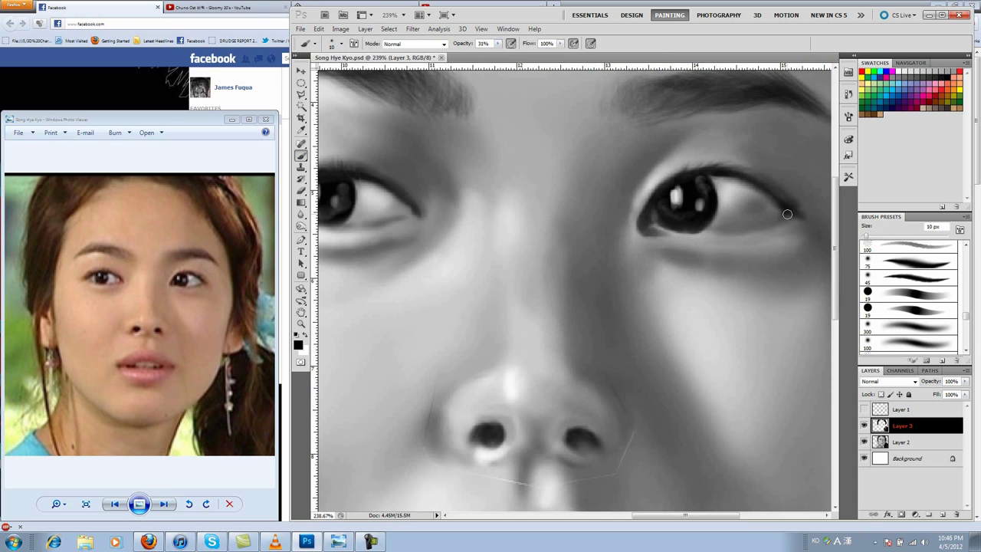
{"action": "left_click_drag", "start_coordinate": [789, 213], "coordinate": [755, 226]}
{"action": "key", "text": "x"}
{"action": "left_click_drag", "start_coordinate": [655, 230], "coordinate": [749, 236]}
- Zoom back out to the whole face with a 70 px black brush
{"action": "scroll", "coordinate": [749, 236], "scroll_direction": "down", "scroll_amount": 5}
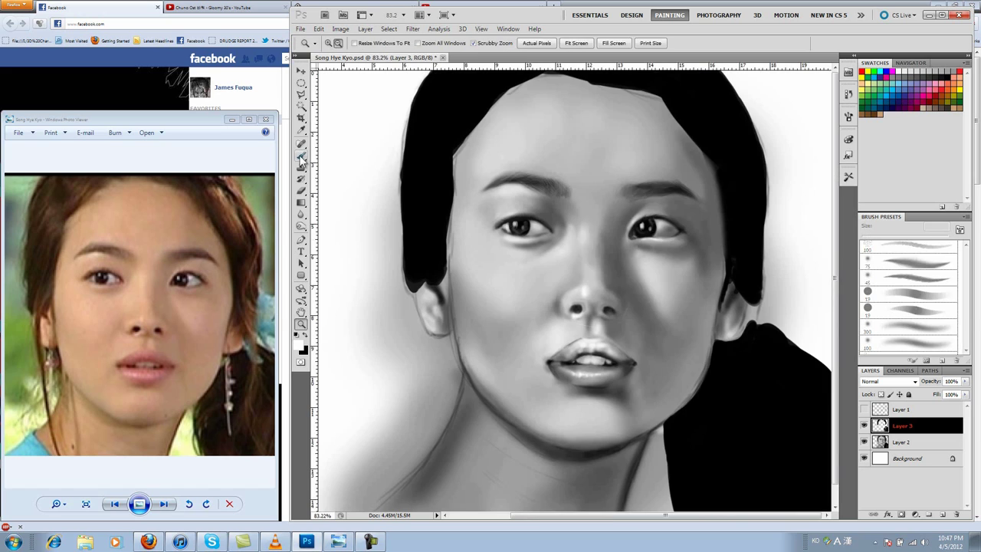
{"action": "key", "text": "bracketleft"}
{"action": "key", "text": "bracketleft"}
{"action": "key", "text": "bracketright"}
{"action": "key", "text": "bracketright"}
{"action": "key", "text": "bracketright"}
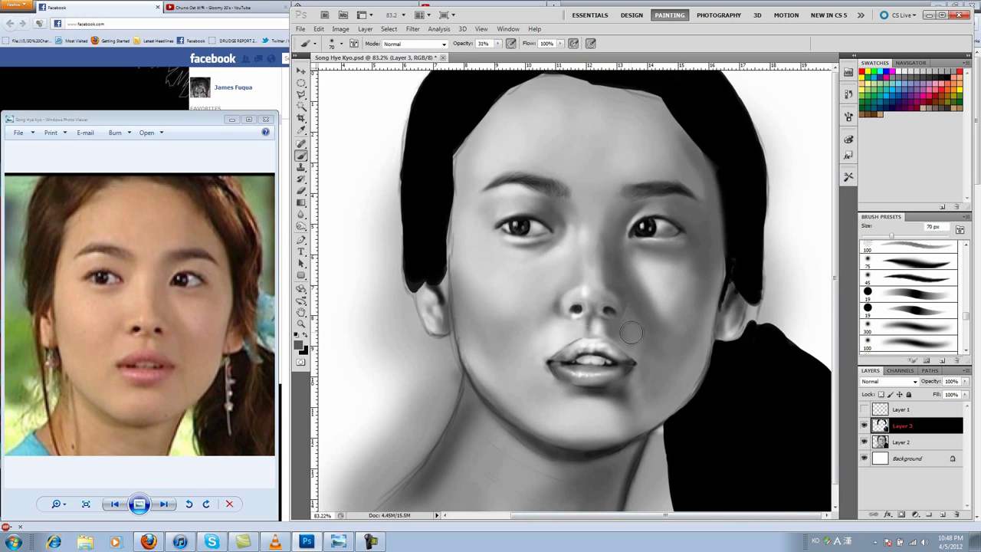
{"action": "key", "text": "x"}
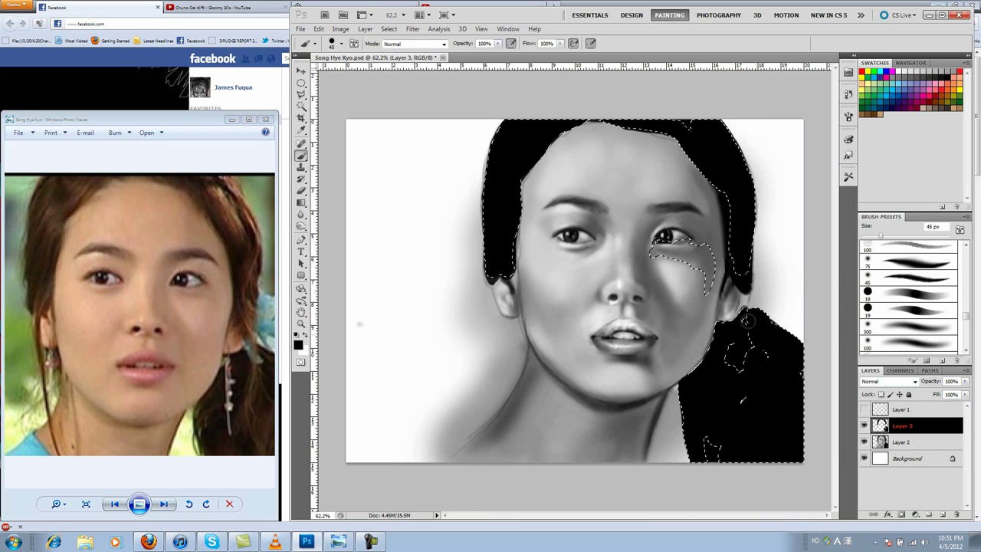
- Use the Magic Wand on the black hair, clearing then restoring the hair selection
{"action": "key", "text": "w"}
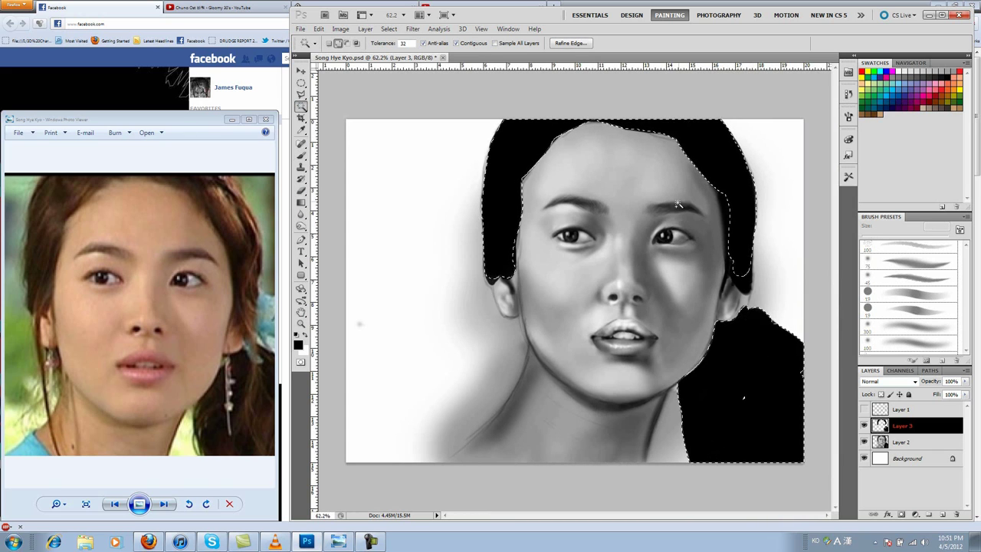
{"action": "key", "text": "ctrl+d"}
{"action": "key", "text": "b"}
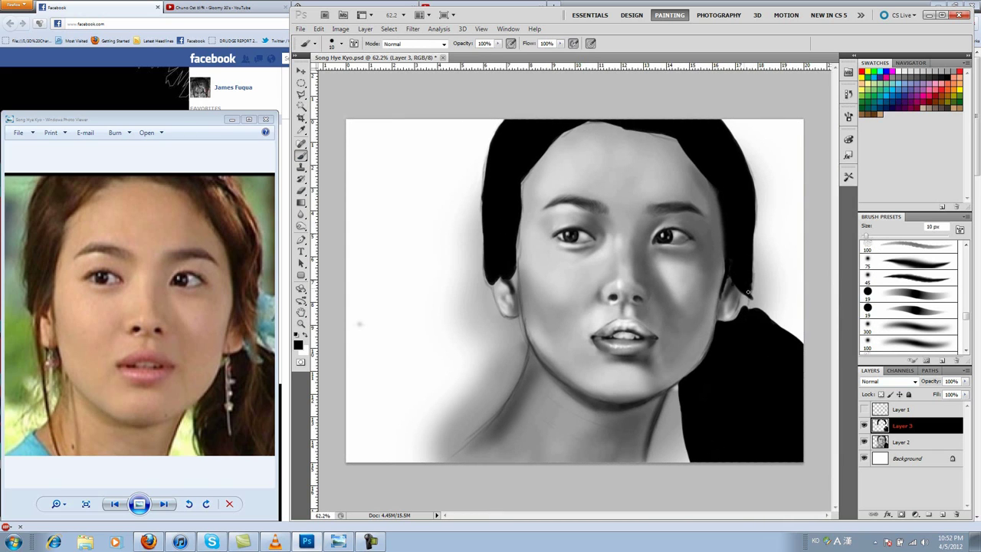
{"action": "key", "text": "ctrl+z"}
- On a new Layer 4, paint grey strands over the top, left and right hair
{"action": "key", "text": "w"}
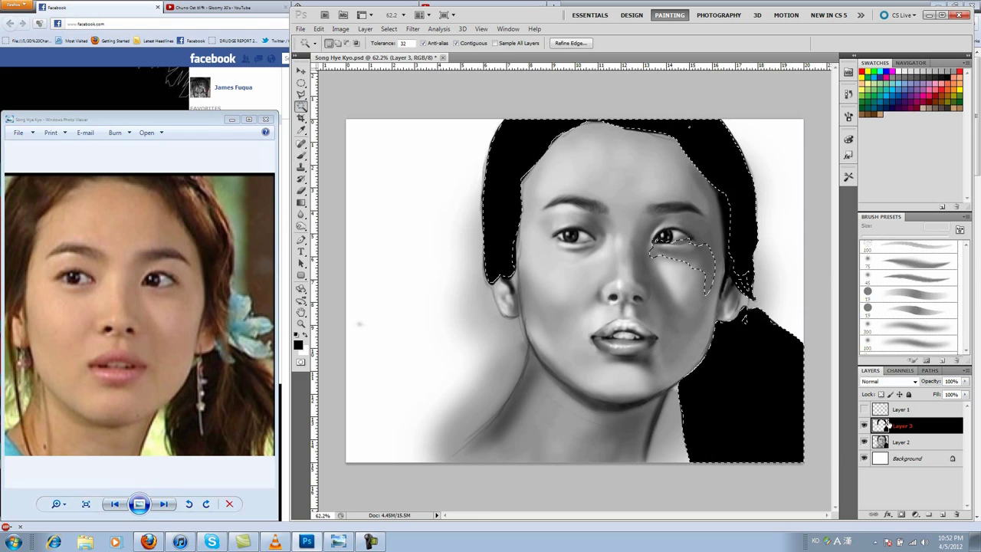
{"action": "key", "text": "ctrl+shift+alt+n"}
{"action": "key", "text": "b"}
{"action": "left_click_drag", "start_coordinate": [690, 130], "coordinate": [736, 184]}
{"action": "left_click_drag", "start_coordinate": [728, 146], "coordinate": [760, 245]}
{"action": "left_click_drag", "start_coordinate": [736, 207], "coordinate": [743, 285]}
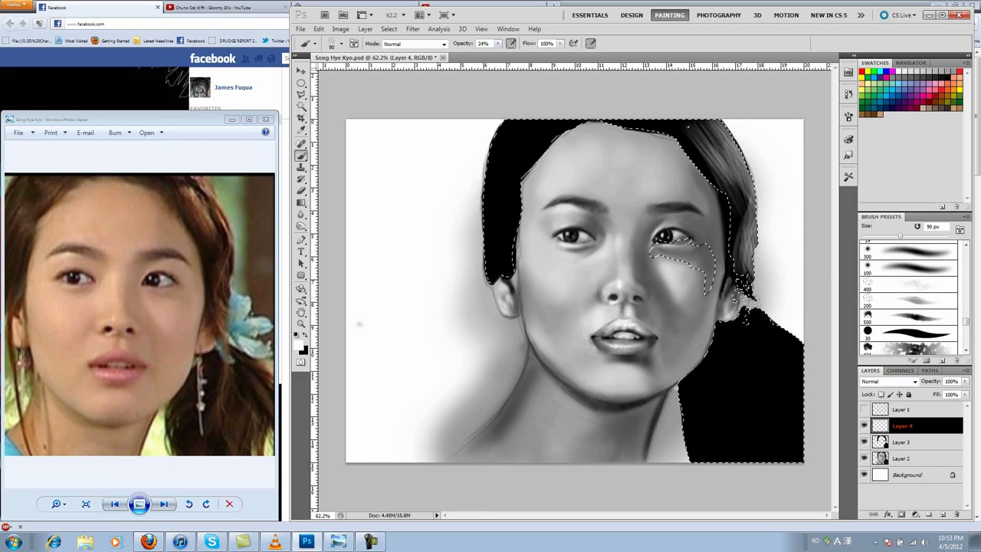
{"action": "mouse_move", "coordinate": [675, 127]}
{"action": "left_mouse_down"}
{"action": "mouse_move", "coordinate": [536, 154]}
{"action": "mouse_move", "coordinate": [506, 176]}
{"action": "left_mouse_up"}
{"action": "left_click_drag", "start_coordinate": [499, 138], "coordinate": [502, 261]}
{"action": "left_click_drag", "start_coordinate": [606, 123], "coordinate": [736, 153]}
{"action": "mouse_move", "coordinate": [767, 322]}
{"action": "left_mouse_down"}
{"action": "mouse_move", "coordinate": [783, 453]}
{"action": "mouse_move", "coordinate": [736, 338]}
{"action": "mouse_move", "coordinate": [690, 453]}
{"action": "left_mouse_up"}
- Add finer strands to the lower-right and top-right hair at 47% opacity, then deselect
{"action": "key", "text": "bracketleft"}
{"action": "key", "text": "bracketleft"}
{"action": "key", "text": "bracketleft"}
{"action": "left_click_drag", "start_coordinate": [736, 337], "coordinate": [690, 414]}
{"action": "mouse_move", "coordinate": [797, 345]}
{"action": "left_mouse_down"}
{"action": "mouse_move", "coordinate": [790, 416]}
{"action": "mouse_move", "coordinate": [774, 352]}
{"action": "left_mouse_up"}
{"action": "left_click_drag", "start_coordinate": [798, 314], "coordinate": [759, 368]}
{"action": "key", "text": "4"}
{"action": "key", "text": "7"}
{"action": "key", "text": "bracketleft"}
{"action": "left_click_drag", "start_coordinate": [717, 138], "coordinate": [748, 200]}
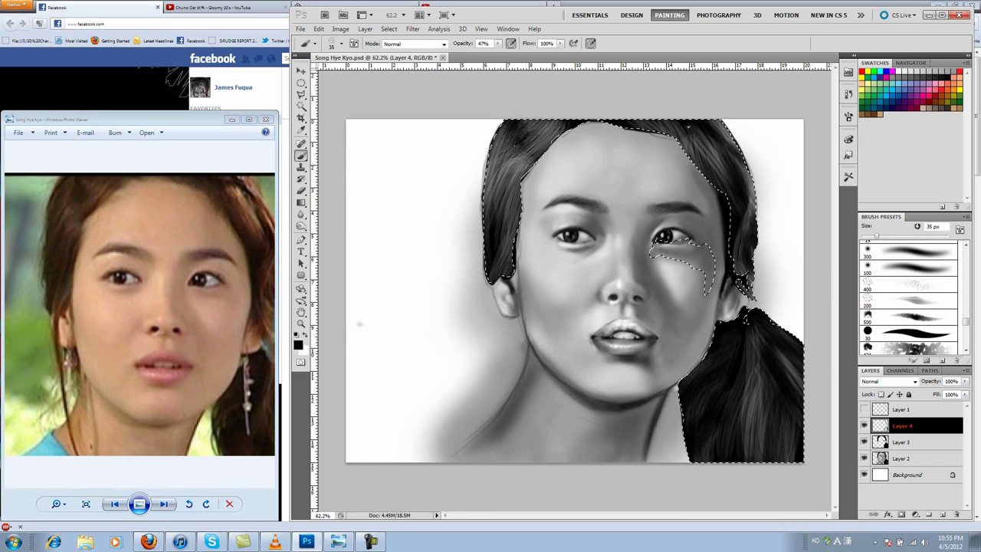
{"action": "key", "text": "ctrl+d"}
- Paint a long fine dark strand down the left cheek and erase its excess
{"action": "key", "text": "bracketleft"}
{"action": "key", "text": "bracketleft"}
{"action": "key", "text": "bracketleft"}
{"action": "key", "text": "0"}
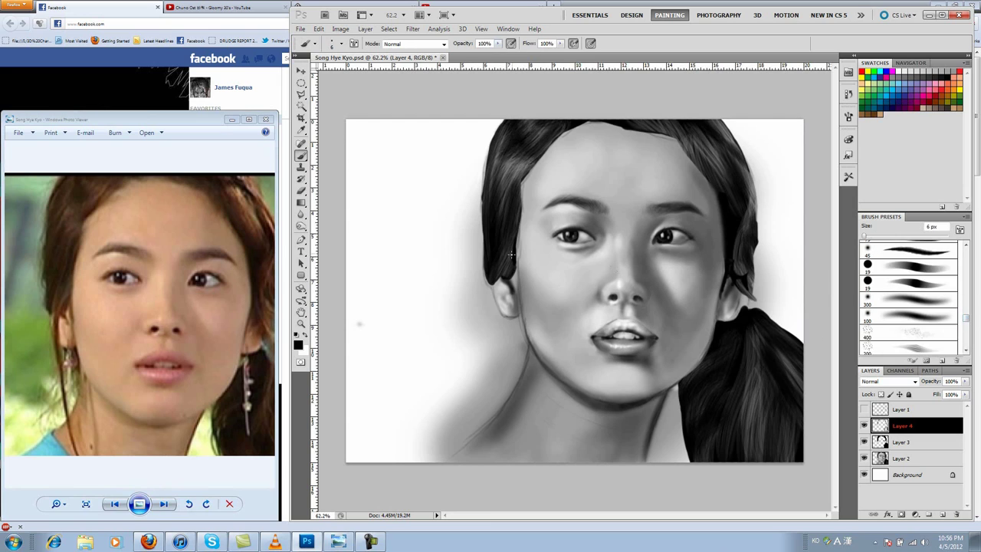
{"action": "mouse_move", "coordinate": [495, 282]}
{"action": "left_mouse_down"}
{"action": "mouse_move", "coordinate": [537, 460]}
{"action": "mouse_move", "coordinate": [526, 431]}
{"action": "left_mouse_up"}
{"action": "left_click_drag", "start_coordinate": [497, 262], "coordinate": [503, 321]}
{"action": "key", "text": "e"}
{"action": "left_click_drag", "start_coordinate": [500, 284], "coordinate": [507, 375]}
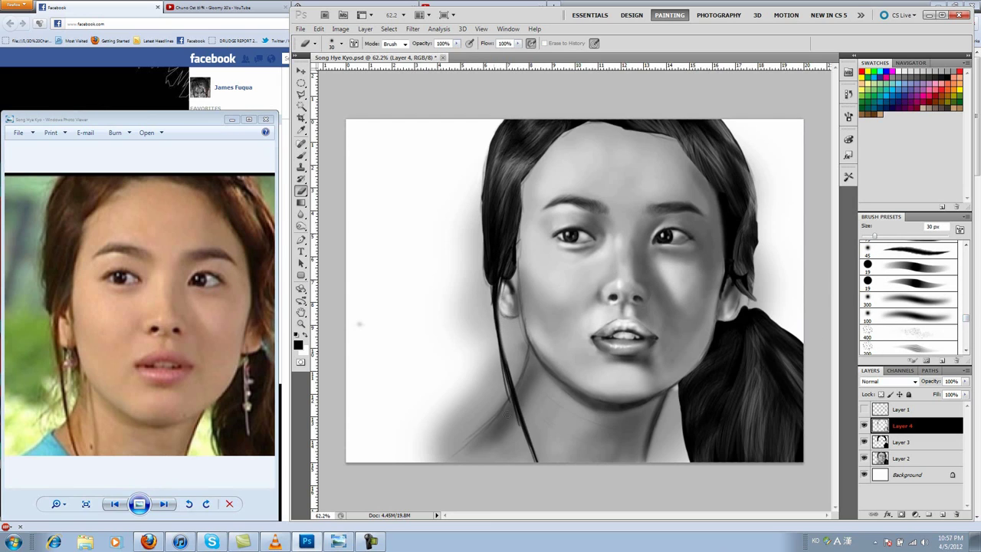
{"action": "left_click_drag", "start_coordinate": [506, 414], "coordinate": [500, 345]}
{"action": "key", "text": "b"}
- Add a light strand and thin dark flyaway strands at the left hairline, softening their ends
{"action": "key", "text": "x"}
{"action": "left_click_drag", "start_coordinate": [498, 299], "coordinate": [503, 194]}
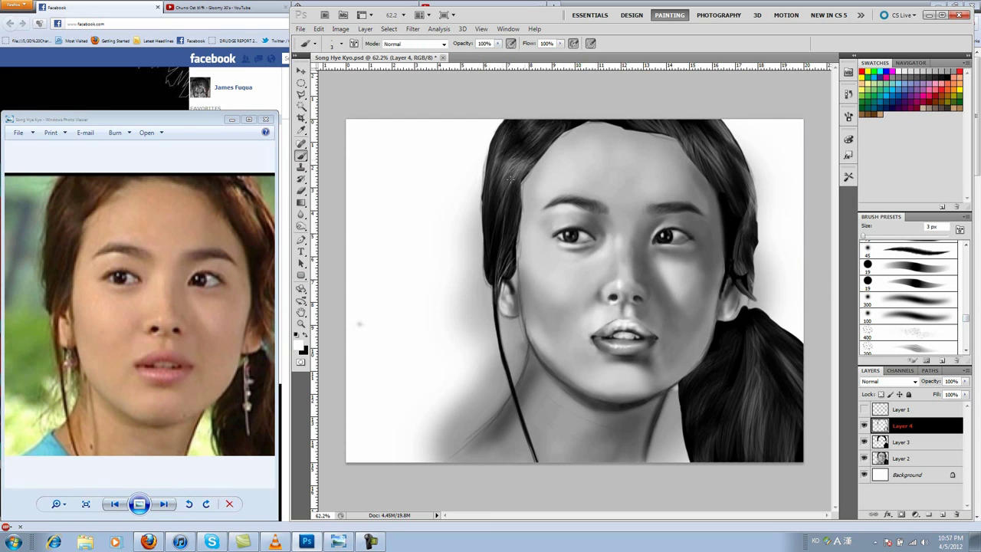
{"action": "key", "text": "x"}
{"action": "left_click_drag", "start_coordinate": [491, 123], "coordinate": [480, 251]}
{"action": "left_click_drag", "start_coordinate": [476, 176], "coordinate": [483, 265]}
{"action": "left_click_drag", "start_coordinate": [483, 241], "coordinate": [491, 287]}
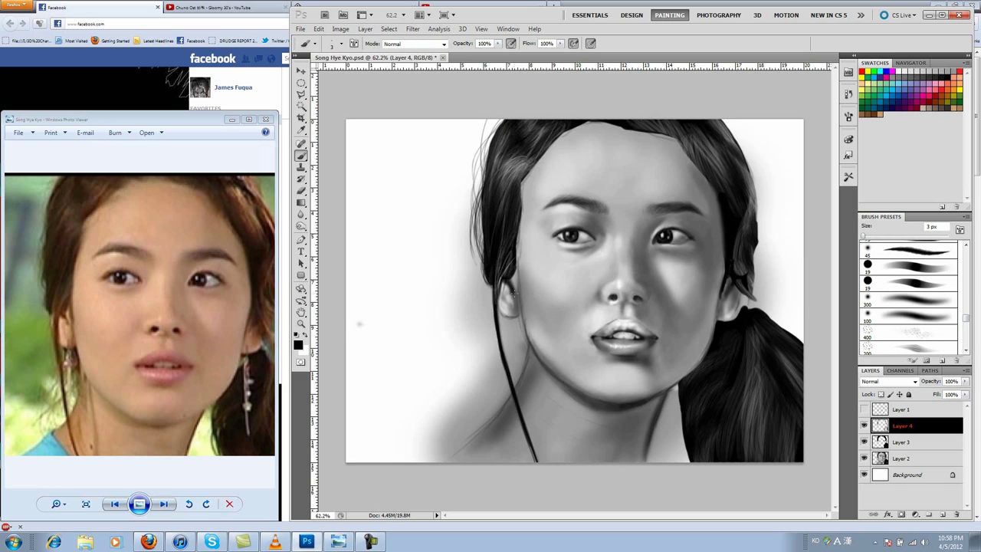
{"action": "key", "text": "e"}
{"action": "left_click_drag", "start_coordinate": [471, 146], "coordinate": [468, 208]}
{"action": "key", "text": "b"}
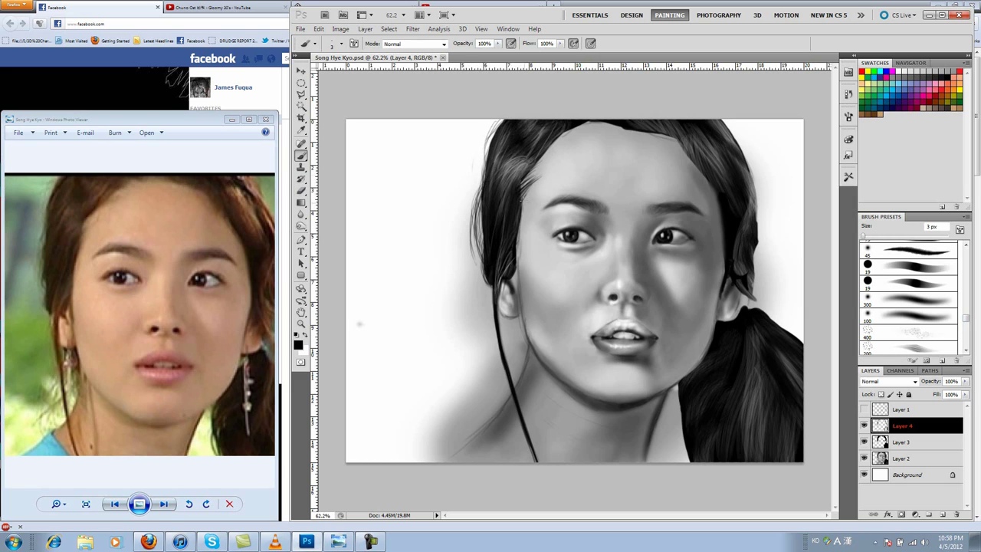
- Paint thin white strands down the right hair with a 4 px brush at 63% opacity
{"action": "key", "text": "bracketright"}
{"action": "key", "text": "bracketright"}
{"action": "key", "text": "bracketright"}
{"action": "key", "text": "5"}
{"action": "key", "text": "1"}
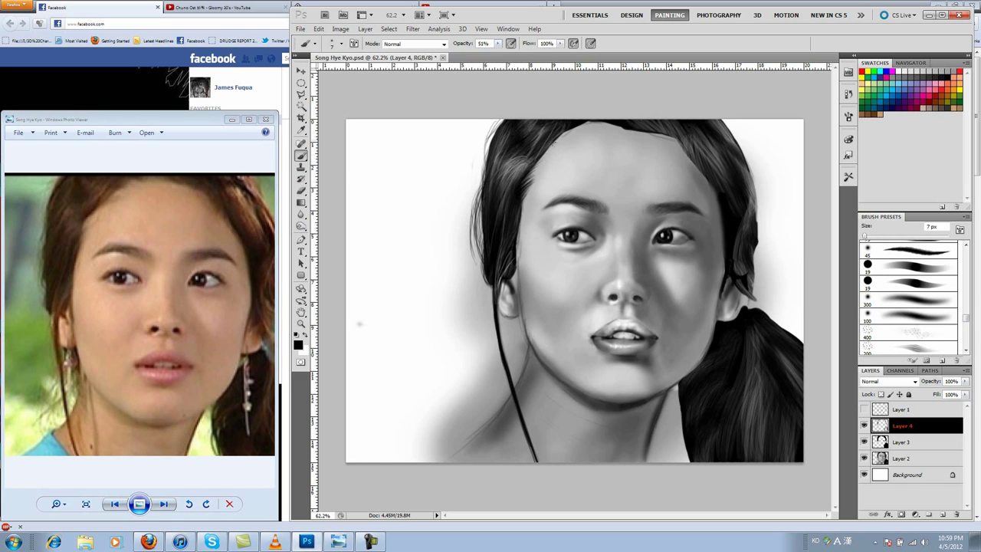
{"action": "key", "text": "bracketleft"}
{"action": "key", "text": "bracketleft"}
{"action": "key", "text": "bracketleft"}
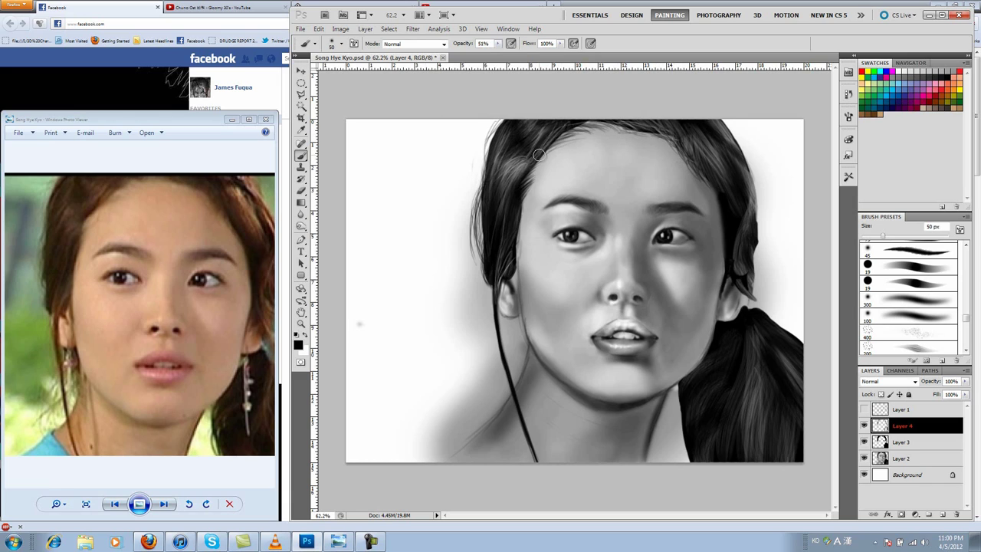
{"action": "key", "text": "1"}
{"action": "key", "text": "9"}
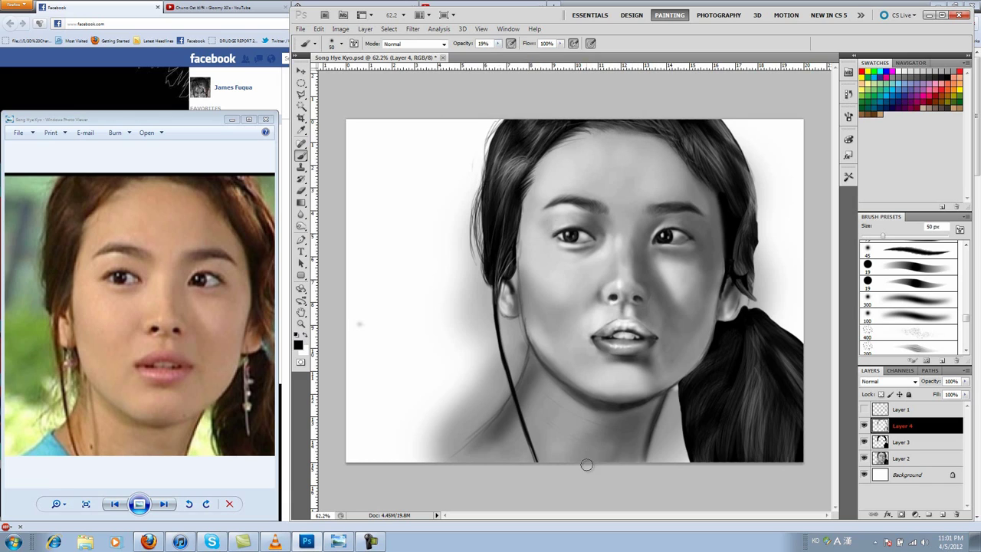
{"action": "key", "text": "6"}
{"action": "key", "text": "3"}
{"action": "key", "text": "x"}
{"action": "left_click_drag", "start_coordinate": [699, 123], "coordinate": [722, 150]}
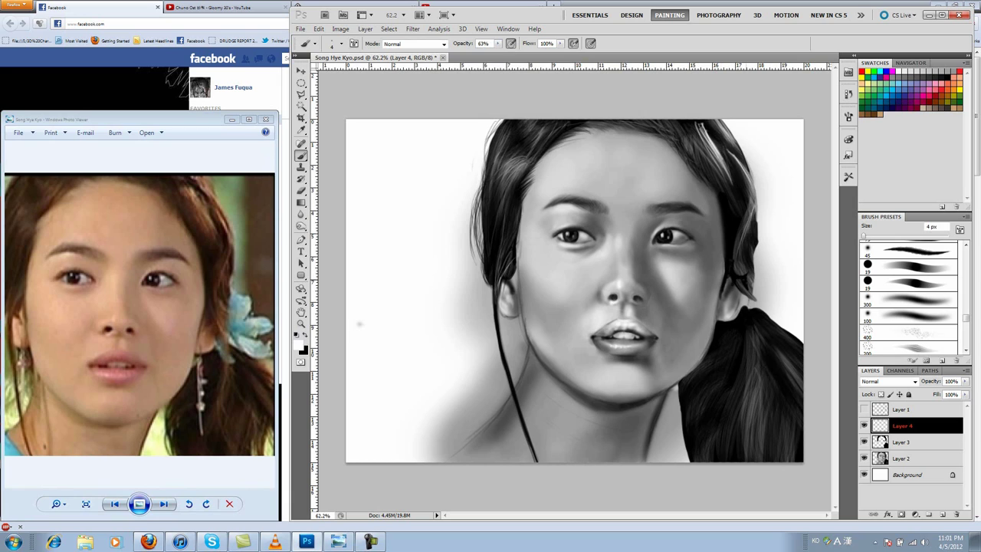
{"action": "left_click_drag", "start_coordinate": [743, 299], "coordinate": [759, 437]}
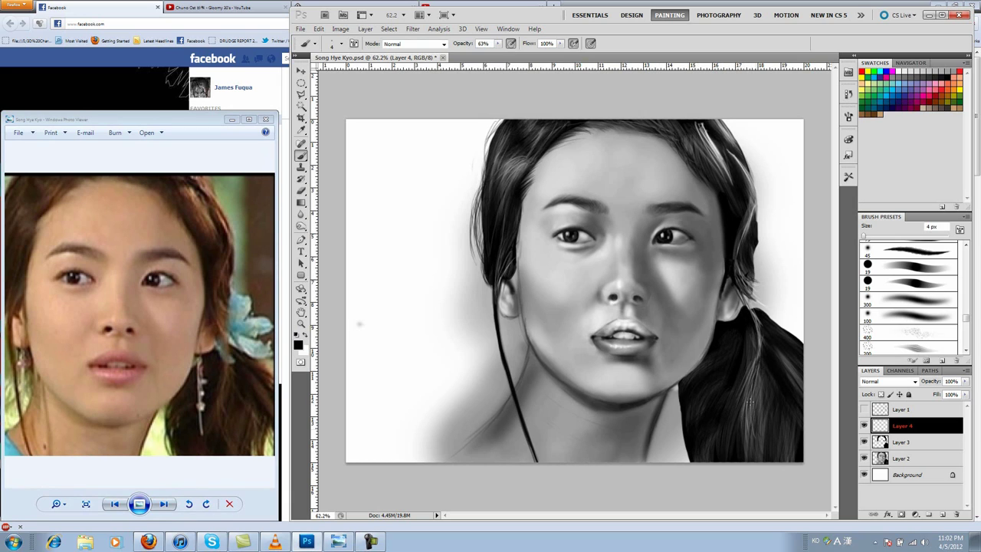
{"action": "left_click_drag", "start_coordinate": [775, 322], "coordinate": [790, 460]}
- Paint fine black strands on the lower-right hair with a 5 px brush
{"action": "key", "text": "x"}
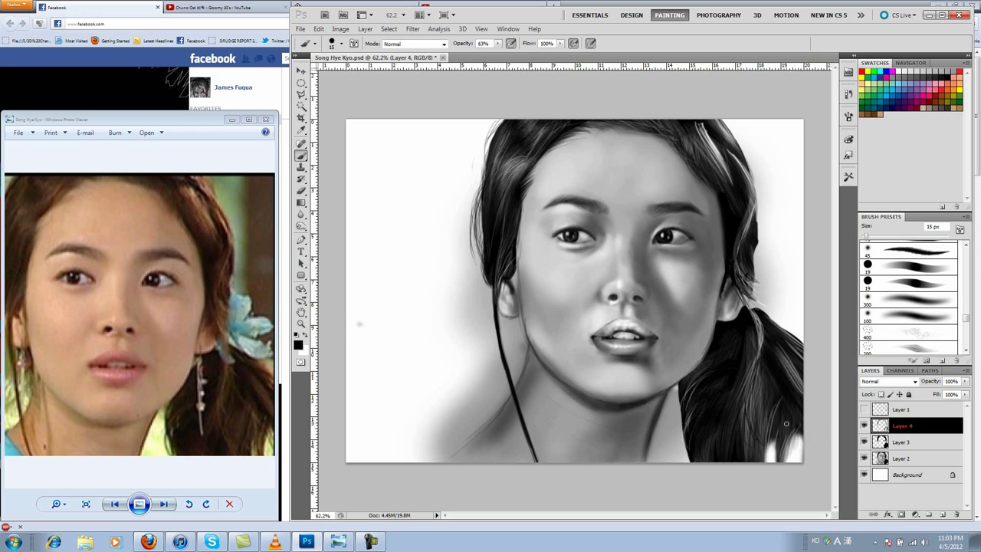
{"action": "key", "text": "bracketleft"}
{"action": "key", "text": "bracketleft"}
{"action": "key", "text": "bracketleft"}
{"action": "left_click_drag", "start_coordinate": [745, 408], "coordinate": [748, 451]}
{"action": "left_click_drag", "start_coordinate": [784, 434], "coordinate": [794, 460]}
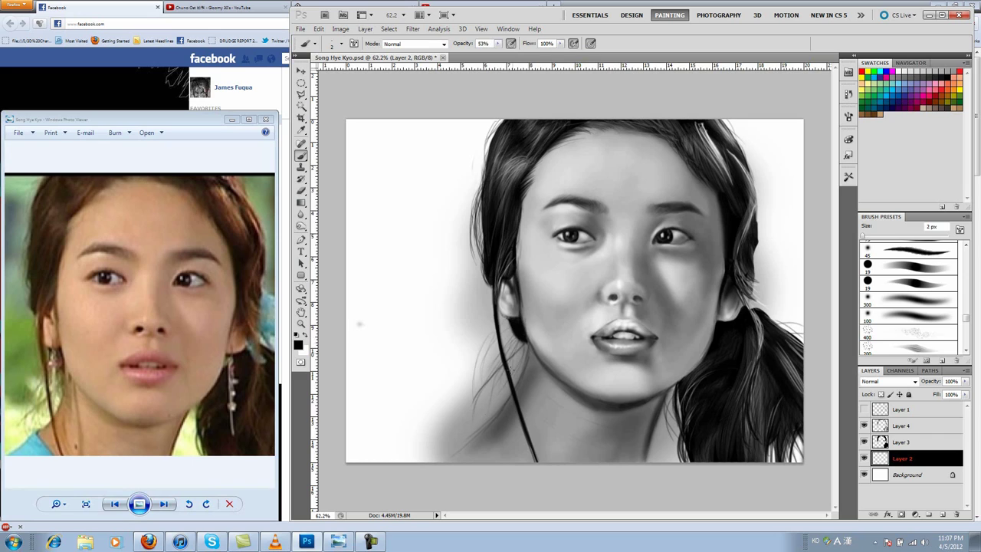
- Add dark strands beside the neck, then paint a white collar along the bottom shaded grey at 32%
{"action": "left_click_drag", "start_coordinate": [512, 359], "coordinate": [476, 426]}
{"action": "key", "text": "bracketright"}
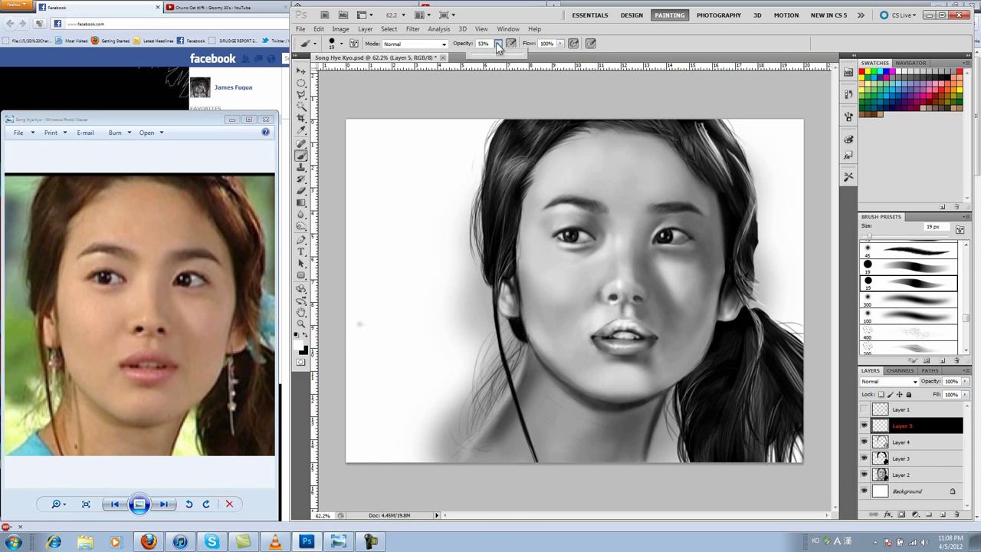
{"action": "left_click_drag", "start_coordinate": [497, 47], "coordinate": [528, 52]}
{"action": "left_click_drag", "start_coordinate": [484, 422], "coordinate": [454, 465]}
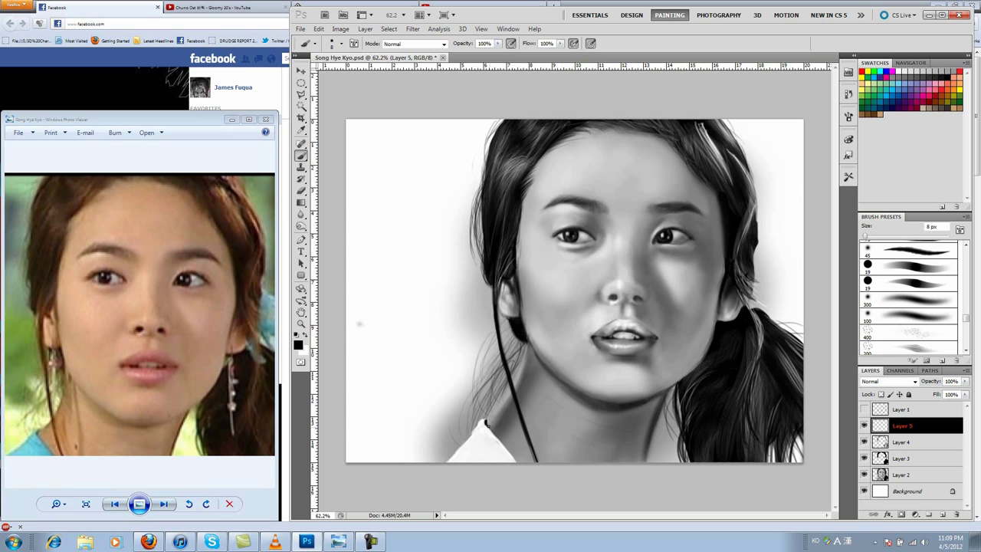
{"action": "left_click_drag", "start_coordinate": [485, 424], "coordinate": [460, 458]}
{"action": "key", "text": "3"}
{"action": "key", "text": "2"}
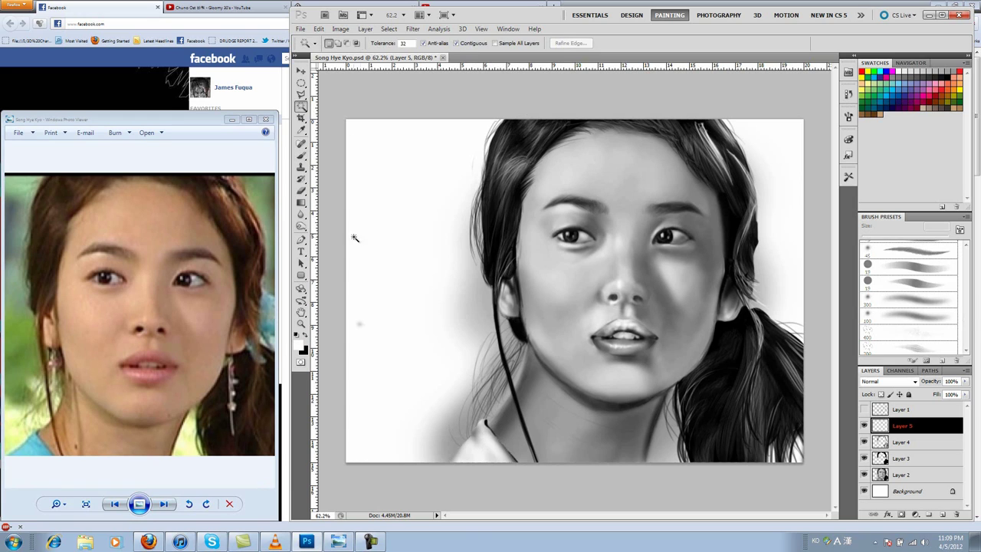
{"action": "key", "text": "bracketright"}
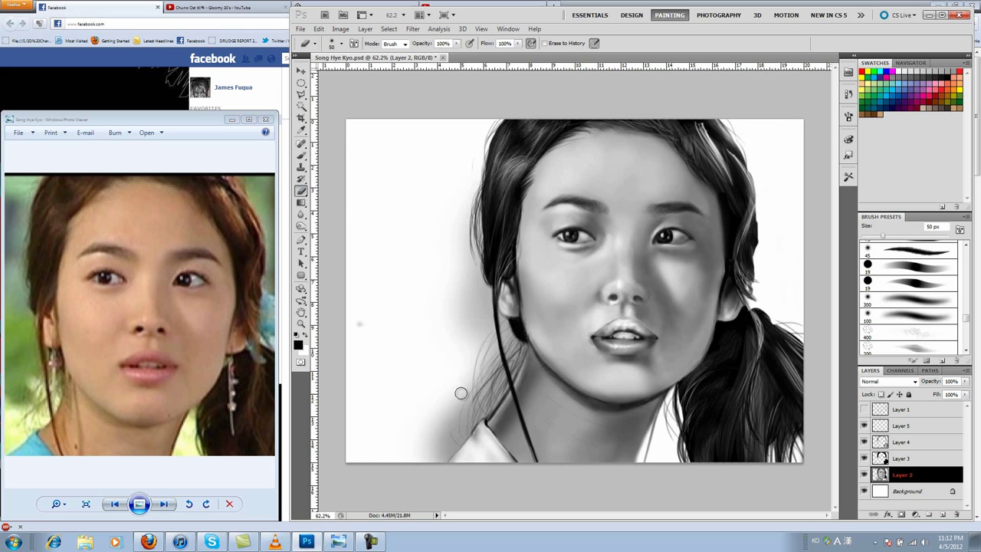
- Erase the stray shading left of the neck and make Layer 4 active for painting
{"action": "left_click_drag", "start_coordinate": [460, 394], "coordinate": [498, 337]}
{"action": "mouse_move", "coordinate": [460, 375]}
{"action": "left_mouse_down"}
{"action": "mouse_move", "coordinate": [483, 253]}
{"action": "mouse_move", "coordinate": [468, 177]}
{"action": "left_mouse_up"}
{"action": "left_click", "coordinate": [901, 442]}
{"action": "key", "text": "b"}
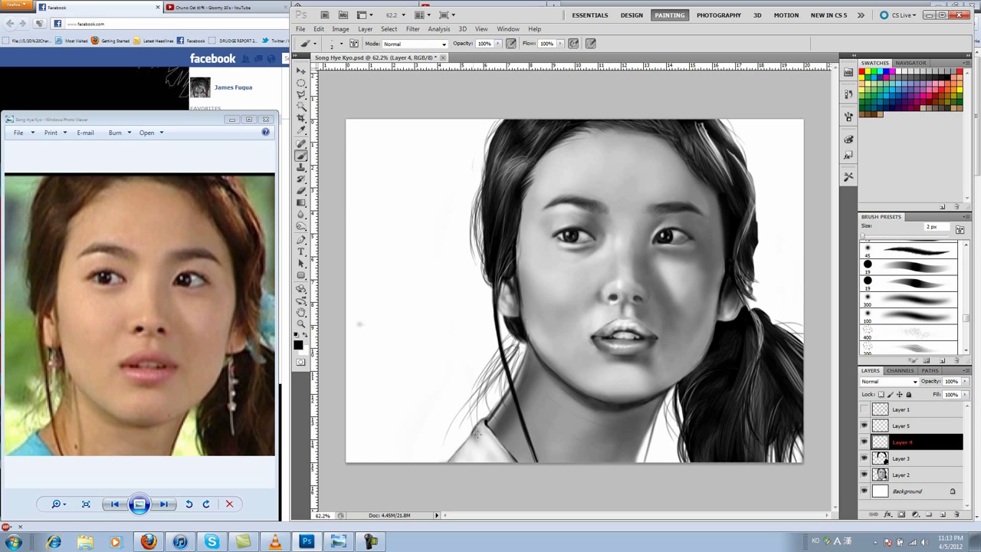
- Paint dark strand shading and soft 15% opacity shading lines along the neck
{"action": "left_click_drag", "start_coordinate": [524, 371], "coordinate": [507, 339]}
{"action": "key", "text": "1"}
{"action": "key", "text": "5"}
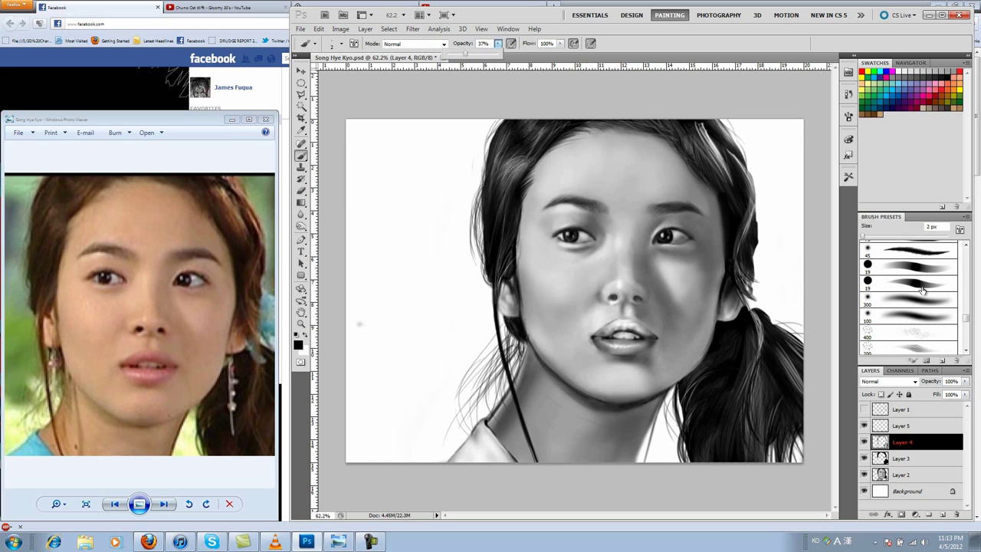
{"action": "key", "text": "bracketright"}
{"action": "key", "text": "bracketright"}
{"action": "key", "text": "bracketright"}
{"action": "left_click_drag", "start_coordinate": [549, 460], "coordinate": [538, 361]}
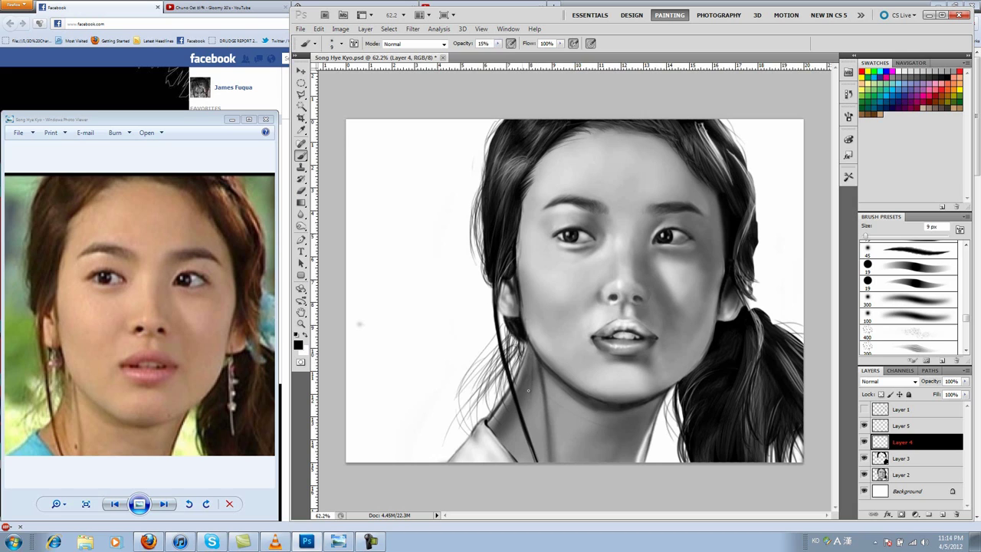
{"action": "left_click_drag", "start_coordinate": [540, 459], "coordinate": [523, 352]}
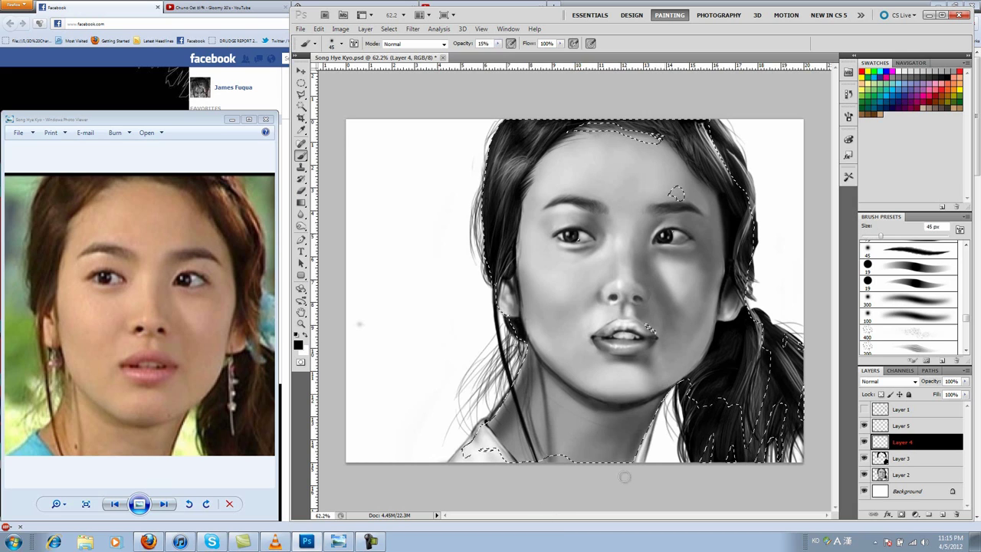
- Switch the working layer among Layer 5, Layer 2 and Layer 3
{"action": "key", "text": "alt+bracketright"}
{"action": "key", "text": "w"}
{"action": "left_click", "coordinate": [583, 429]}
{"action": "left_click", "coordinate": [901, 474]}
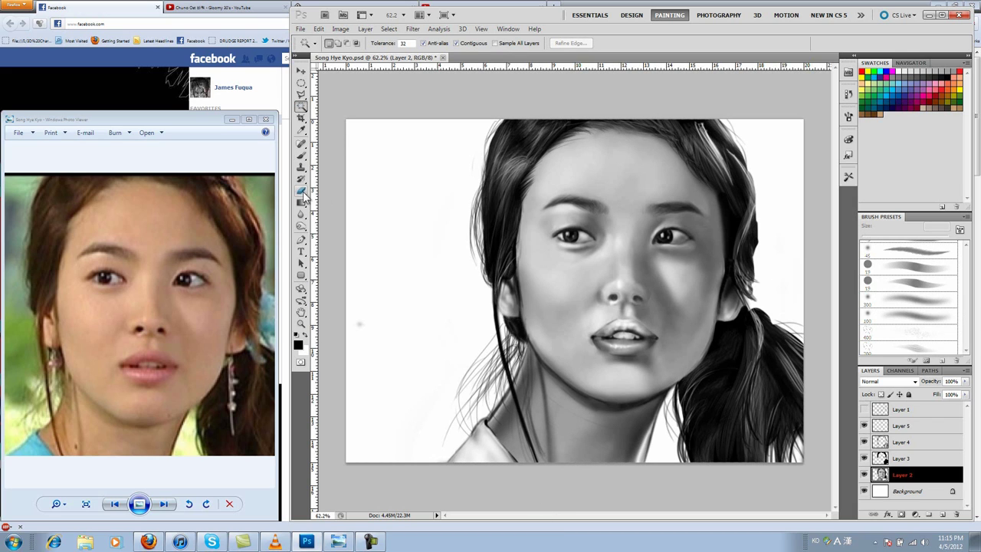
{"action": "key", "text": "b"}
{"action": "key", "text": "alt+bracketright"}
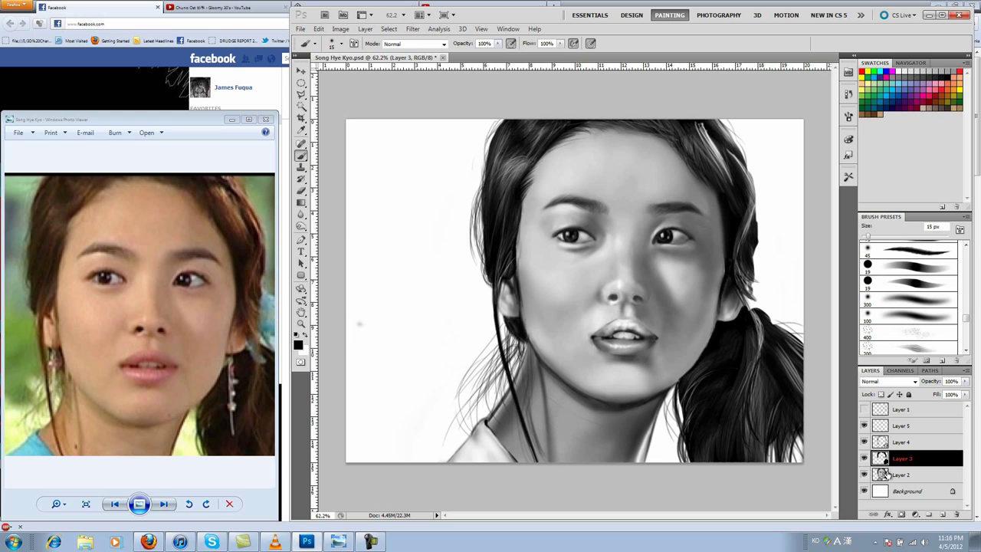
- Sample a grey skin tone, set 46% opacity, then swap to a 20 px white brush
{"action": "left_click", "coordinate": [713, 332], "text": "alt"}
{"action": "key", "text": "4"}
{"action": "key", "text": "6"}
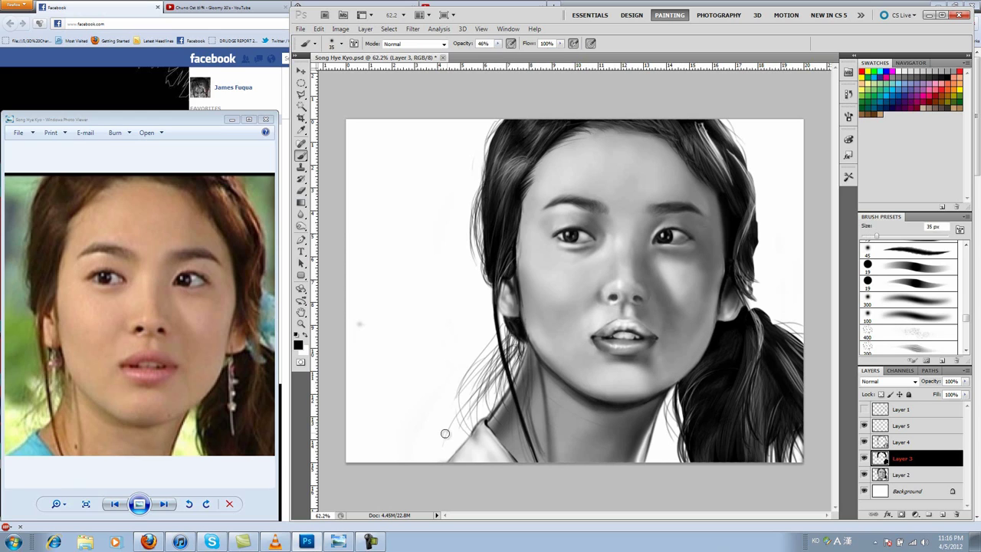
{"action": "key", "text": "bracketleft"}
{"action": "key", "text": "alt+bracketleft"}
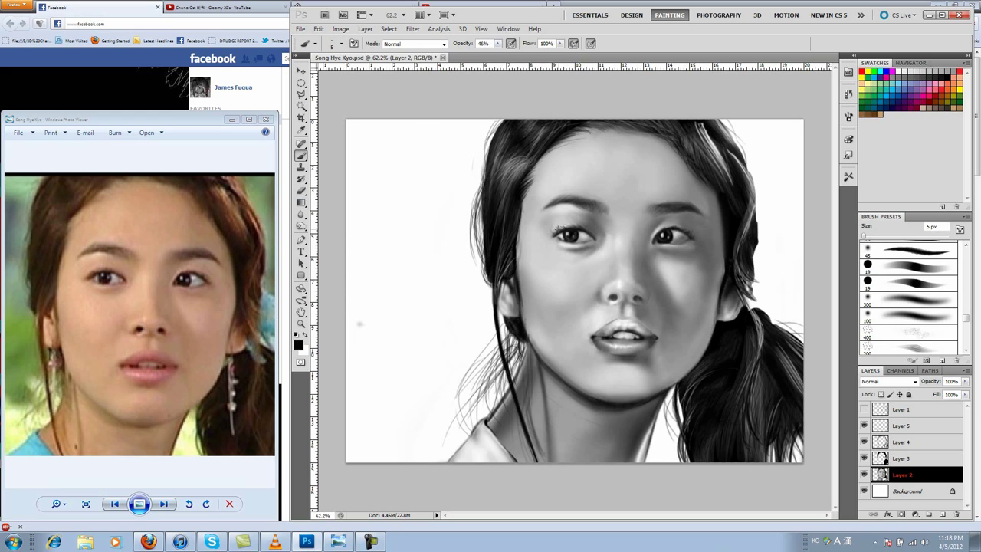
{"action": "key", "text": "x"}
{"action": "key", "text": "bracketright"}
{"action": "key", "text": "bracketright"}
{"action": "key", "text": "bracketright"}
{"action": "key", "text": "bracketright"}
{"action": "key", "text": "bracketright"}
{"action": "key", "text": "bracketright"}
- On a new background layer, paint green, cyan and blue across the left with a 300 px soft brush
{"action": "type", "text": "18"}
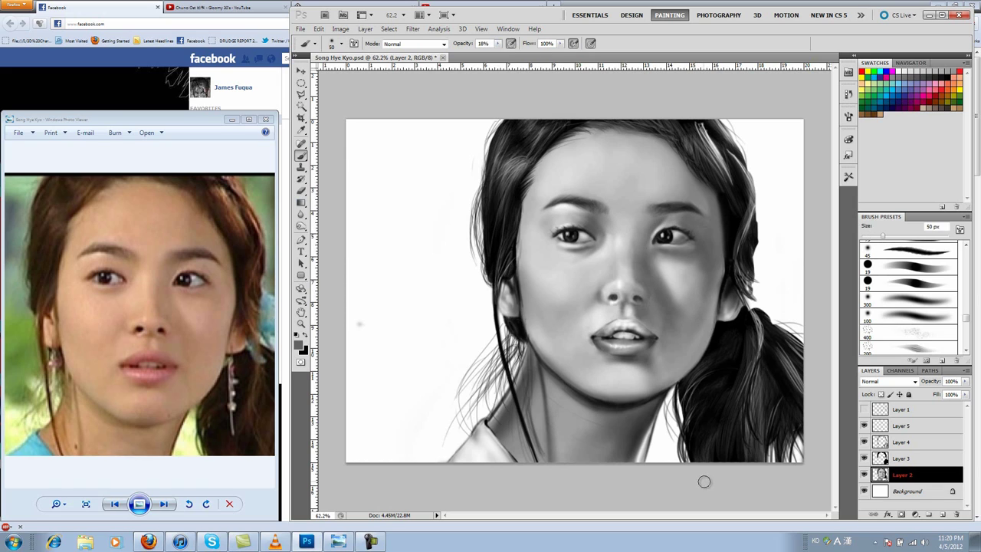
{"action": "left_click", "coordinate": [943, 514]}
{"action": "left_click", "coordinate": [909, 299]}
{"action": "left_click_drag", "start_coordinate": [414, 322], "coordinate": [429, 429]}
{"action": "left_click", "coordinate": [950, 71]}
{"action": "left_click_drag", "start_coordinate": [429, 153], "coordinate": [460, 245]}
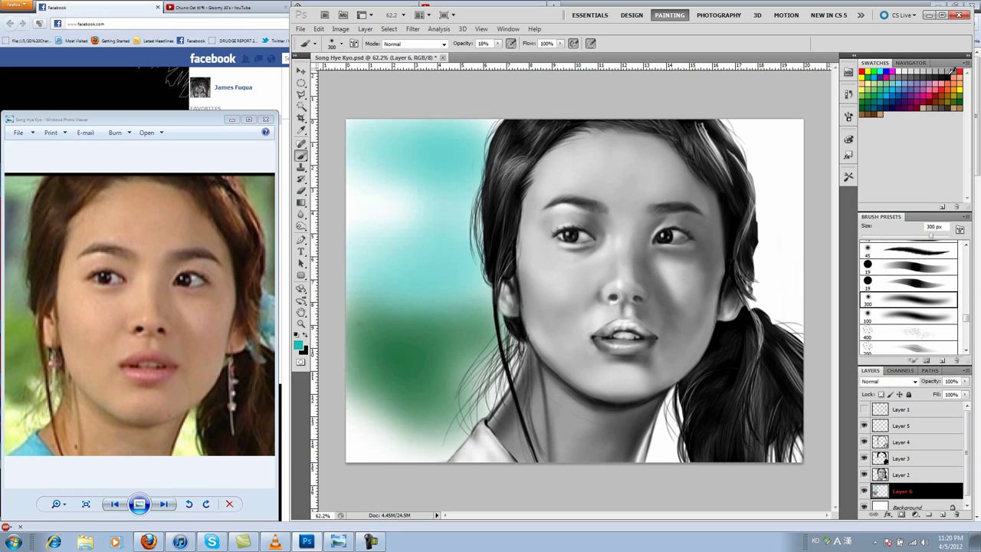
{"action": "mouse_move", "coordinate": [383, 153]}
{"action": "left_mouse_down"}
{"action": "mouse_move", "coordinate": [391, 262]}
{"action": "mouse_move", "coordinate": [430, 322]}
{"action": "left_mouse_up"}
{"action": "left_click_drag", "start_coordinate": [368, 398], "coordinate": [445, 444]}
- Add yellow and brown accents to the background and hand-letter a signature at bottom left
{"action": "mouse_move", "coordinate": [774, 131]}
{"action": "left_mouse_down"}
{"action": "mouse_move", "coordinate": [797, 199]}
{"action": "mouse_move", "coordinate": [782, 299]}
{"action": "left_mouse_up"}
{"action": "left_click_drag", "start_coordinate": [660, 422], "coordinate": [675, 460]}
{"action": "left_click", "coordinate": [933, 70]}
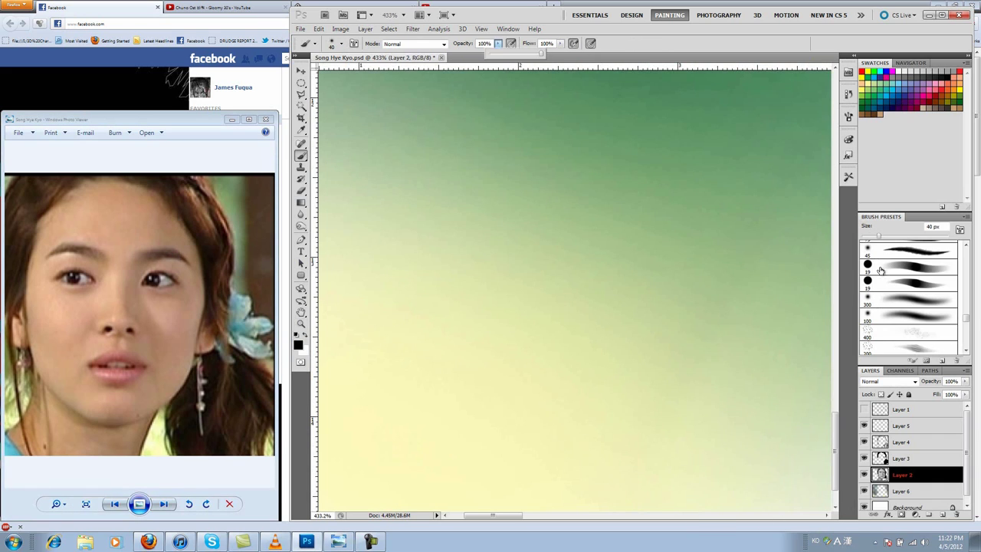
{"action": "mouse_move", "coordinate": [341, 449]}
{"action": "left_mouse_down"}
{"action": "mouse_move", "coordinate": [418, 467]}
{"action": "mouse_move", "coordinate": [605, 460]}
{"action": "left_mouse_up"}
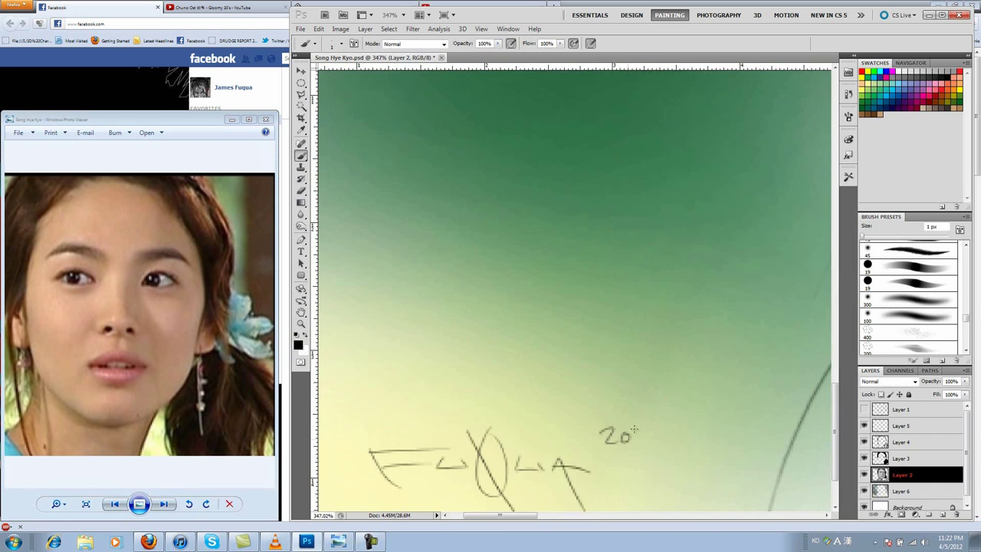
- Fit the whole signed portrait in the window with the Zoom tool
{"action": "key", "text": "z"}
{"action": "key", "text": "ctrl+0"}
{"action": "left_click_drag", "start_coordinate": [301, 106], "coordinate": [345, 115]}
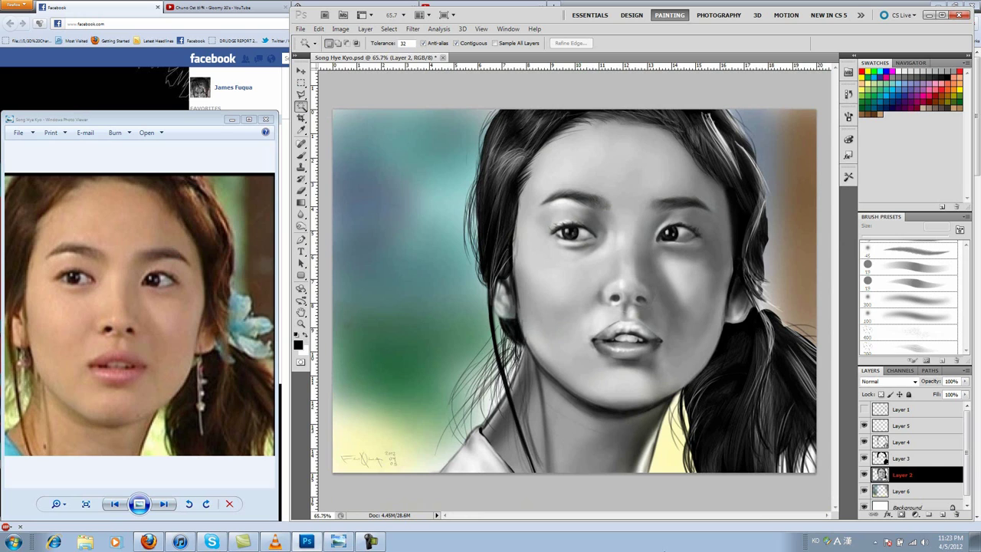
- Switch to the Brush, settle on a 10 px size, and set black as the painting colour
{"action": "key", "text": "b"}
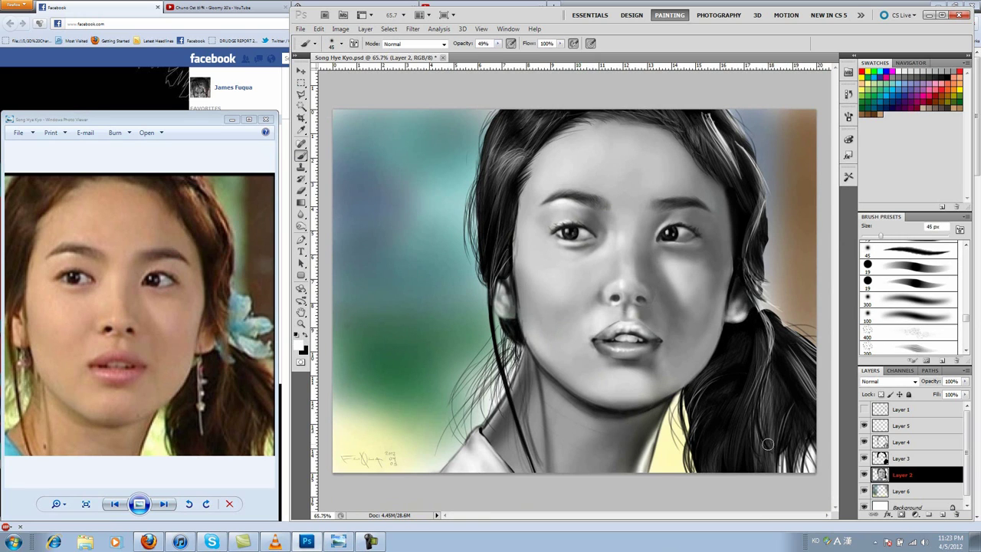
{"action": "key", "text": "bracketleft"}
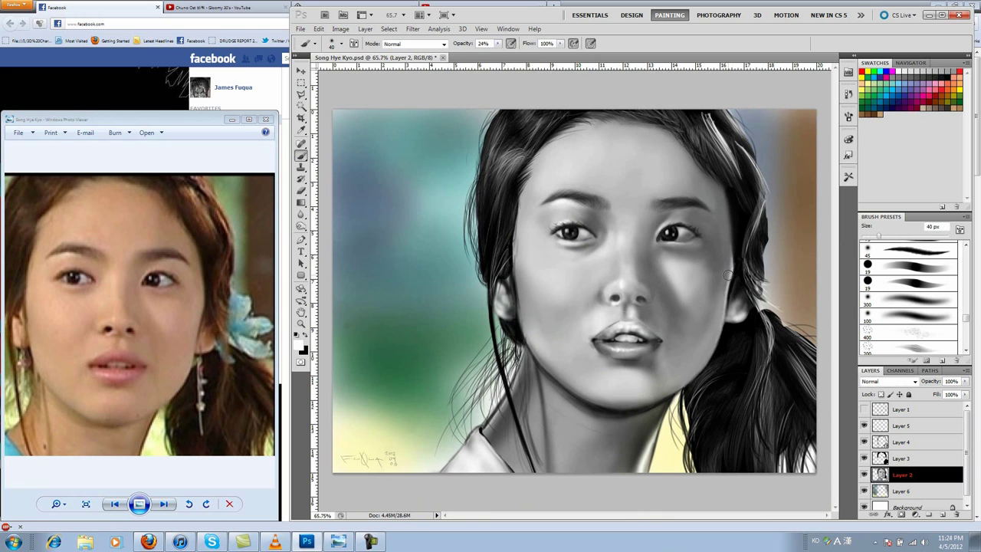
{"action": "key", "text": "bracketright"}
{"action": "key", "text": "bracketright"}
{"action": "key", "text": "bracketright"}
{"action": "key", "text": "bracketleft"}
{"action": "key", "text": "bracketleft"}
{"action": "key", "text": "bracketleft"}
{"action": "key", "text": "x"}
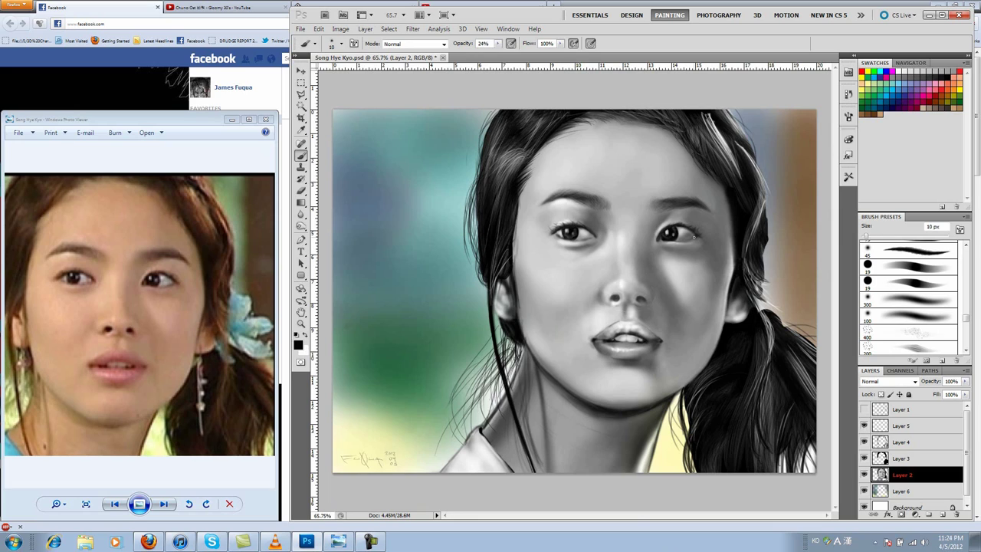